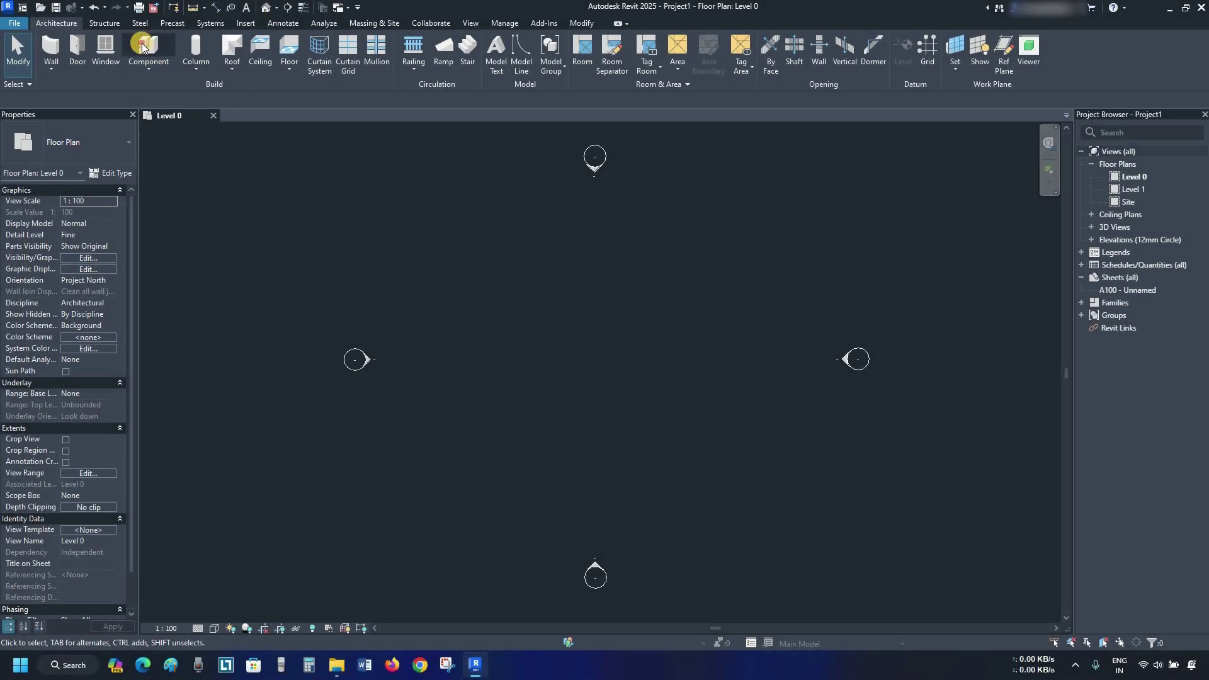
Open Load Family and browse the New Volume (C:) drive, showing Autodesk, Dell and ESD.
left_click(546, 52)
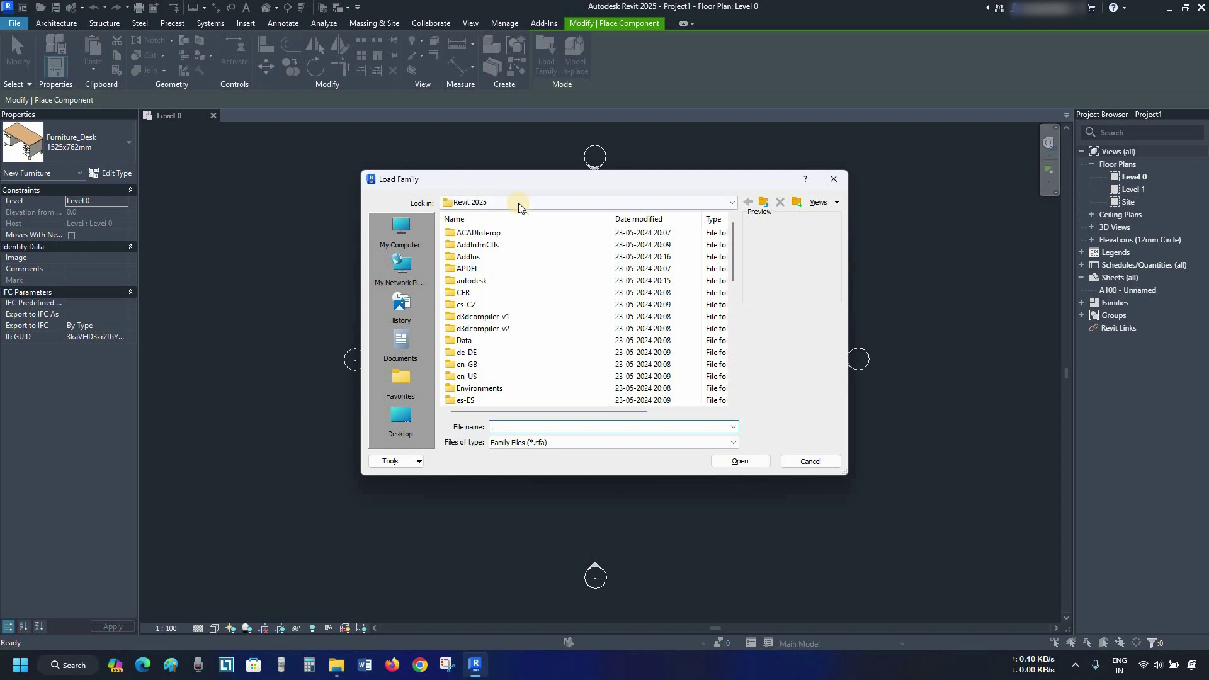
left_click(519, 202)
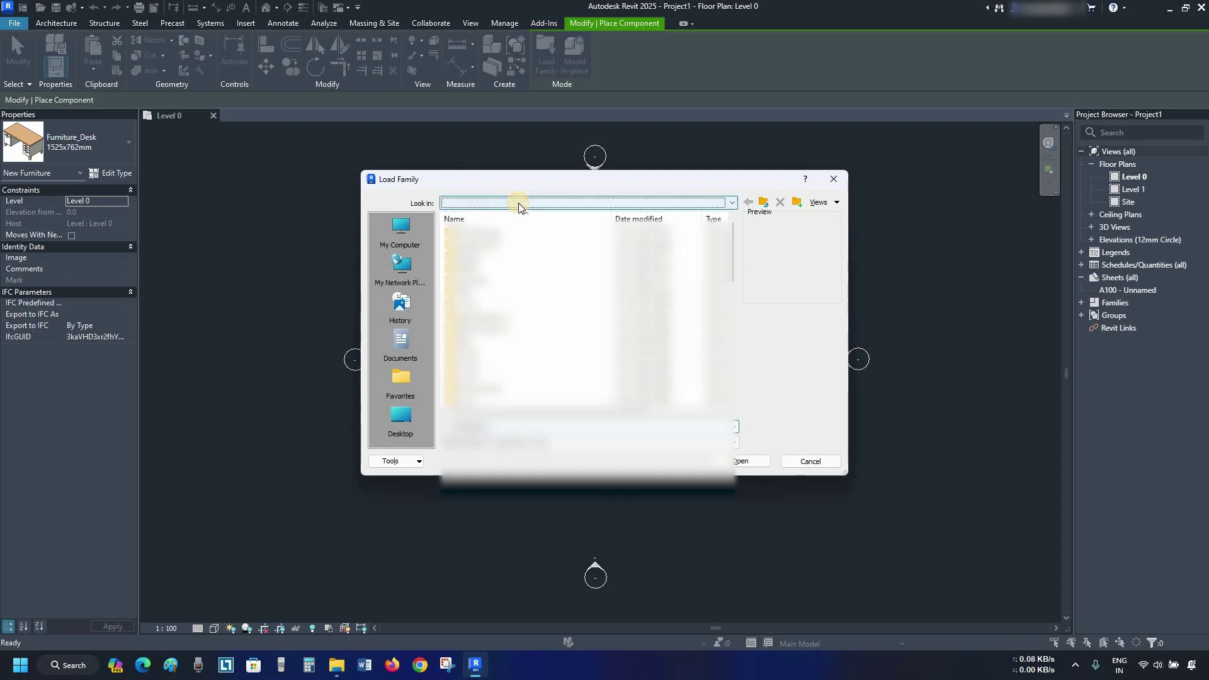
scroll(517, 205, "up", 3)
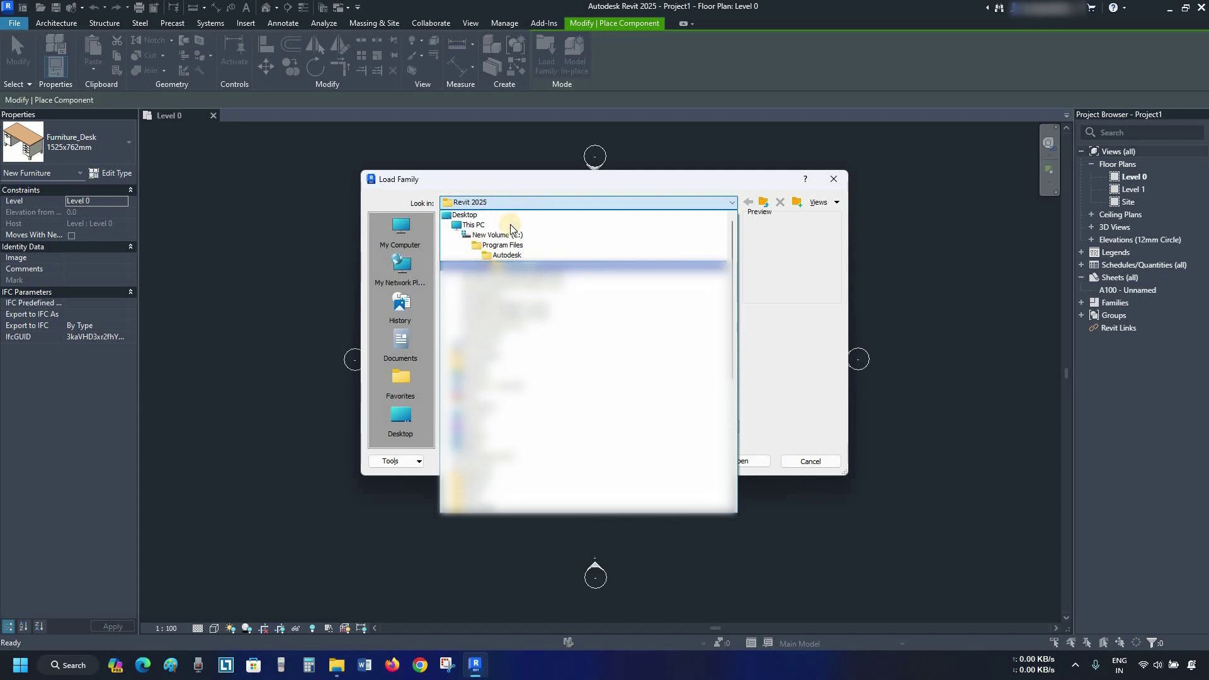
left_click(508, 231)
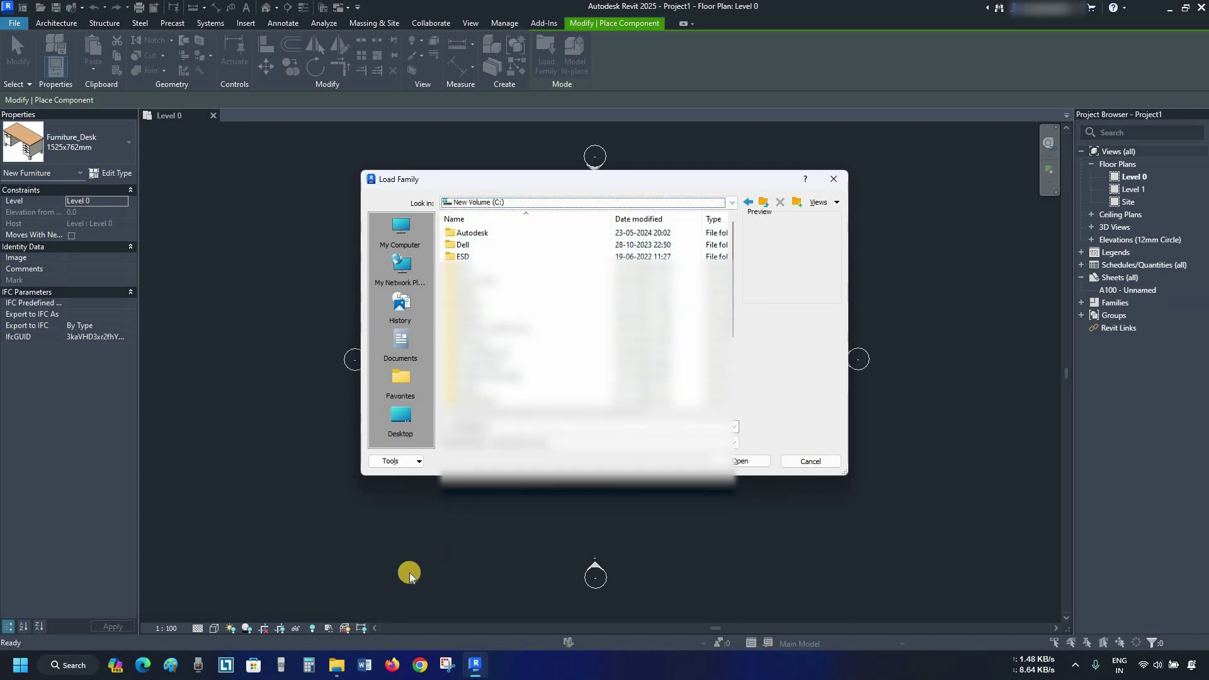
Show hidden items in the C: drive Explorer window (26 to 34 items), then minimize it.
mouse_move(345, 674)
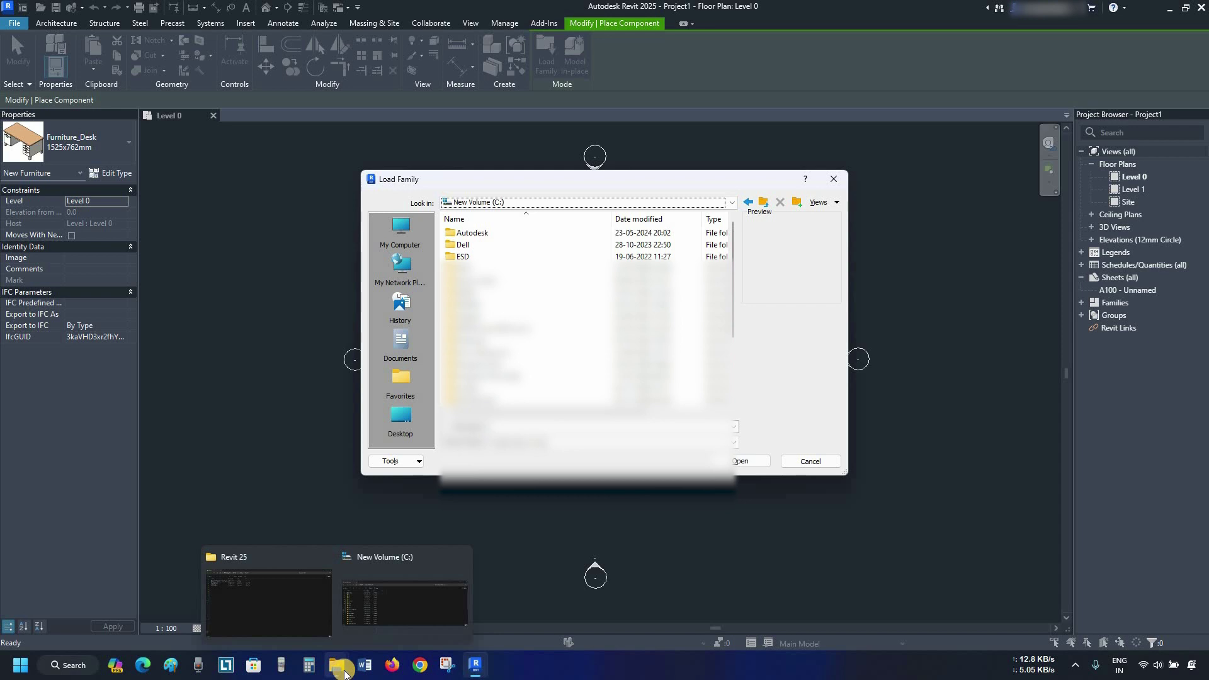
left_click(364, 594)
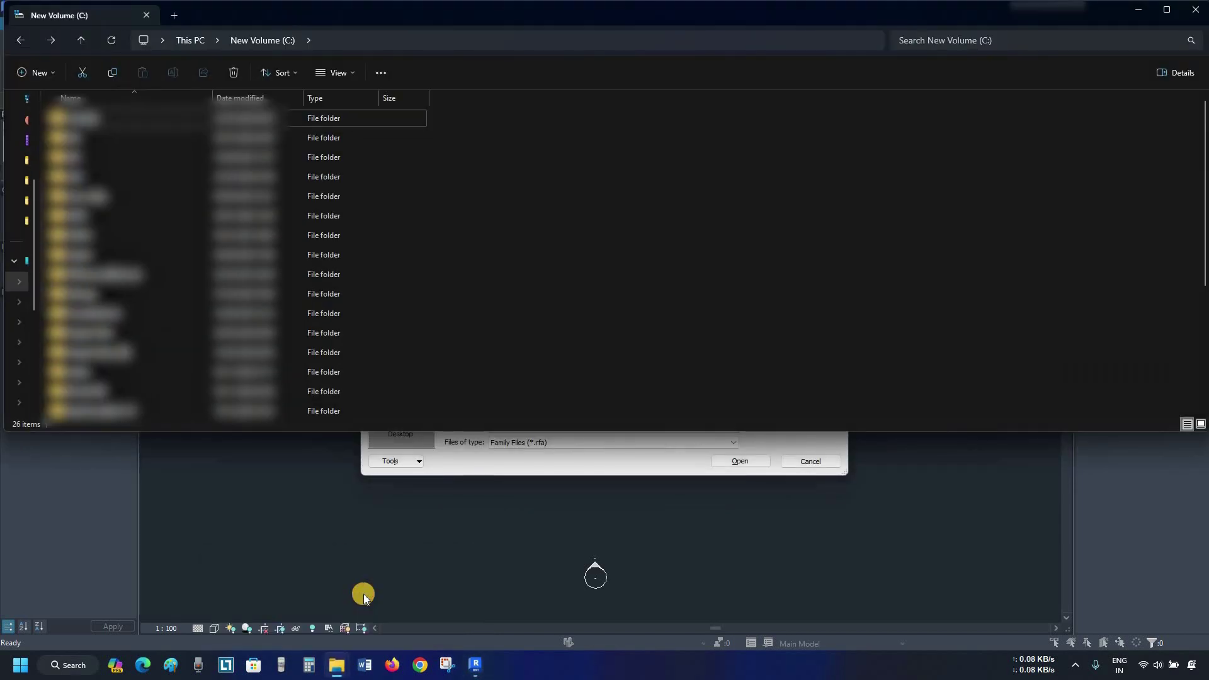
left_click(338, 73)
left_click(365, 307)
left_click(458, 393)
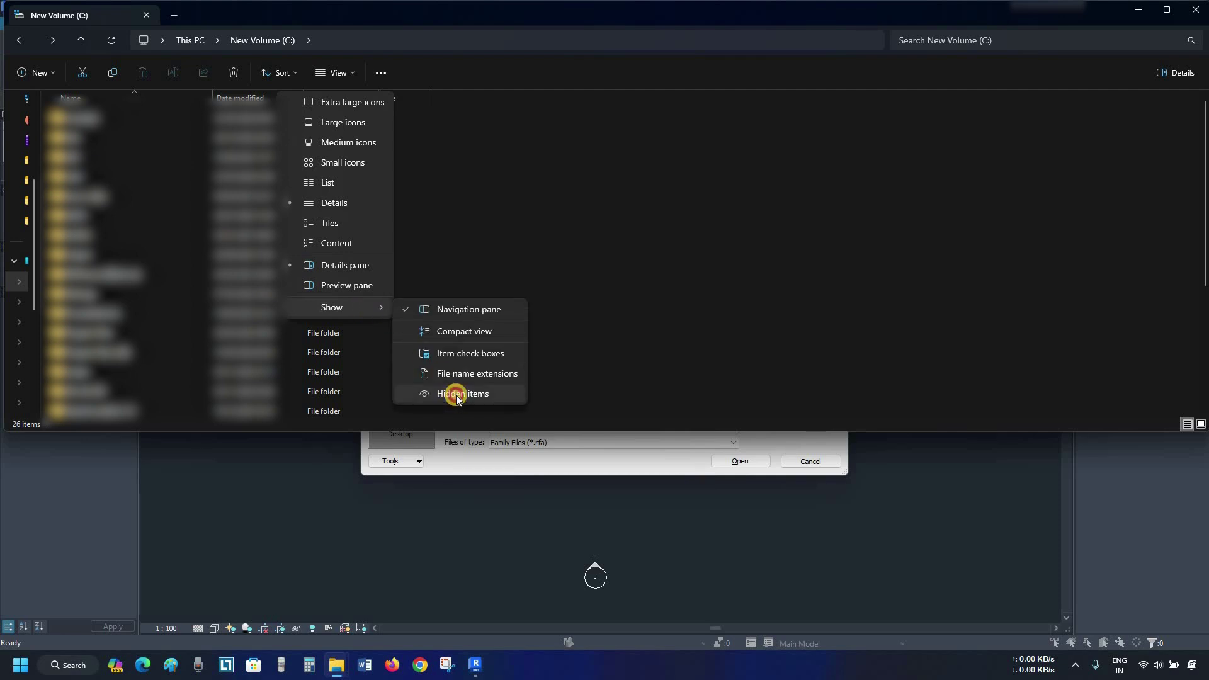
left_click(1137, 10)
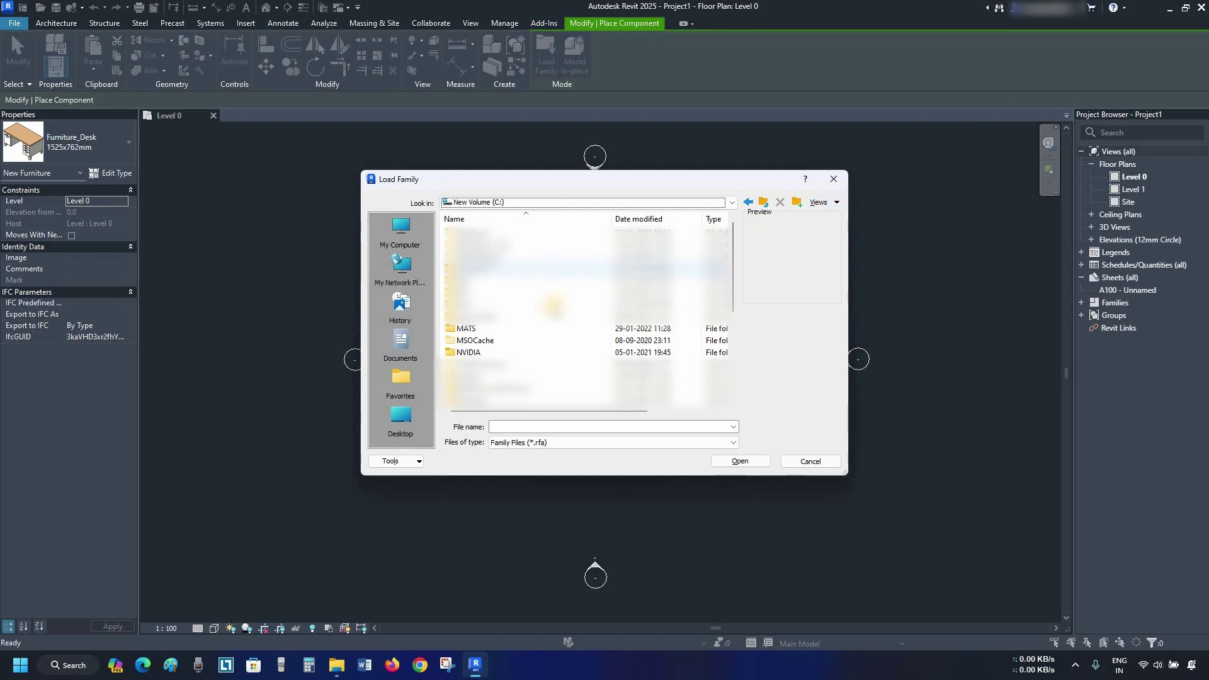
In Load Family, browse into ProgramData > Autodesk > RVT 2025.
scroll(507, 347, "down", 3)
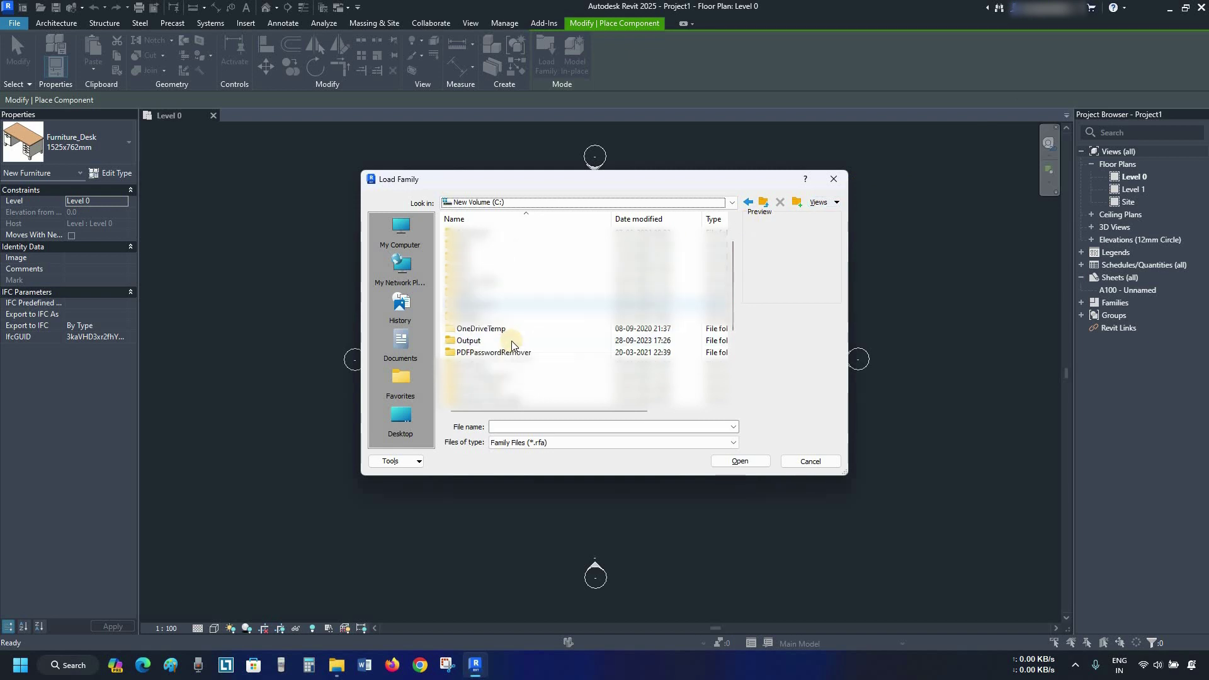
double_click(504, 340)
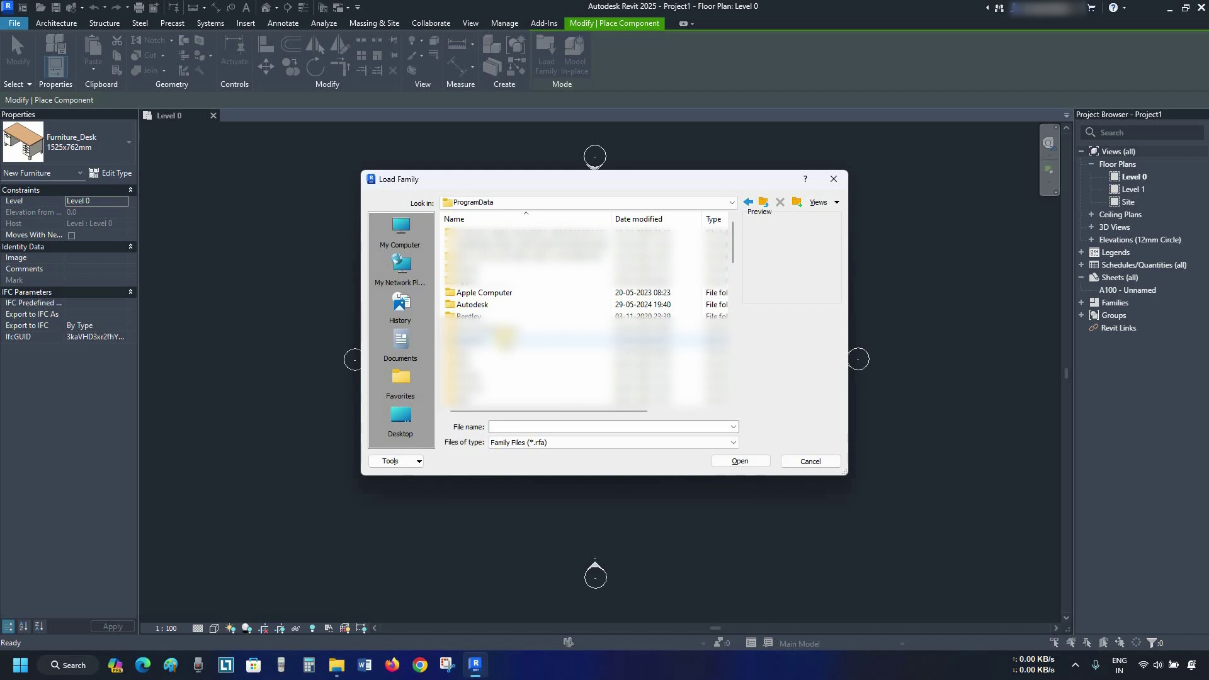
double_click(502, 304)
scroll(502, 304, "down", 6)
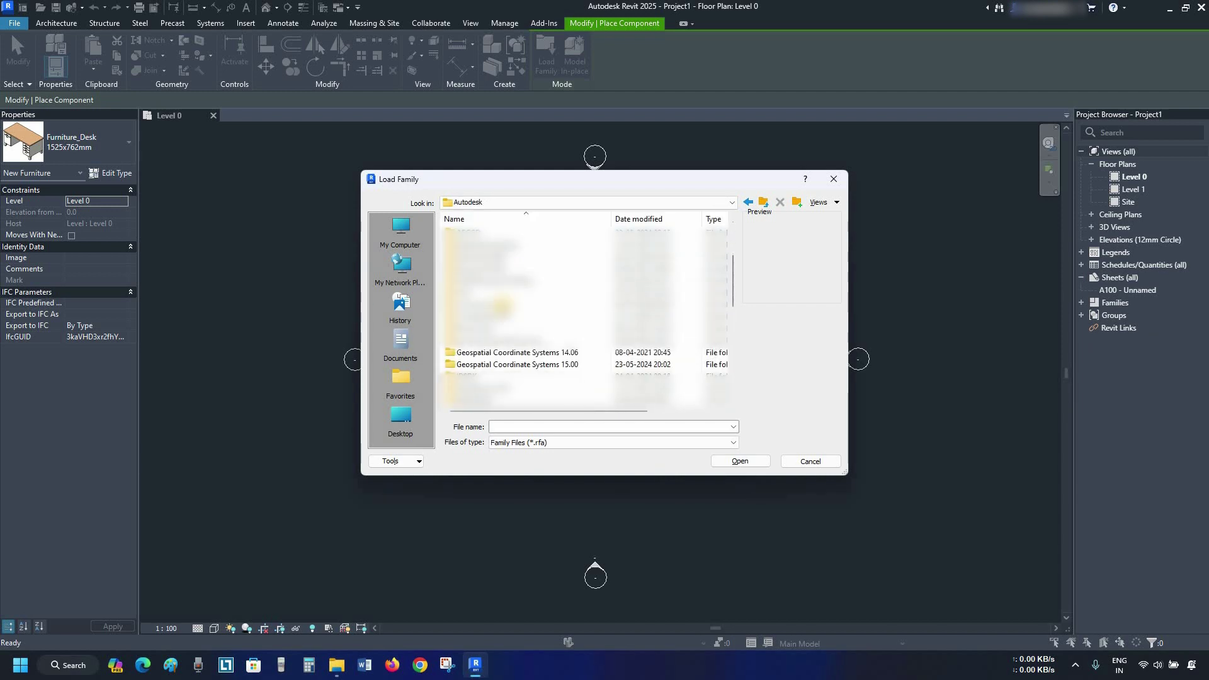
scroll(502, 305, "down", 3)
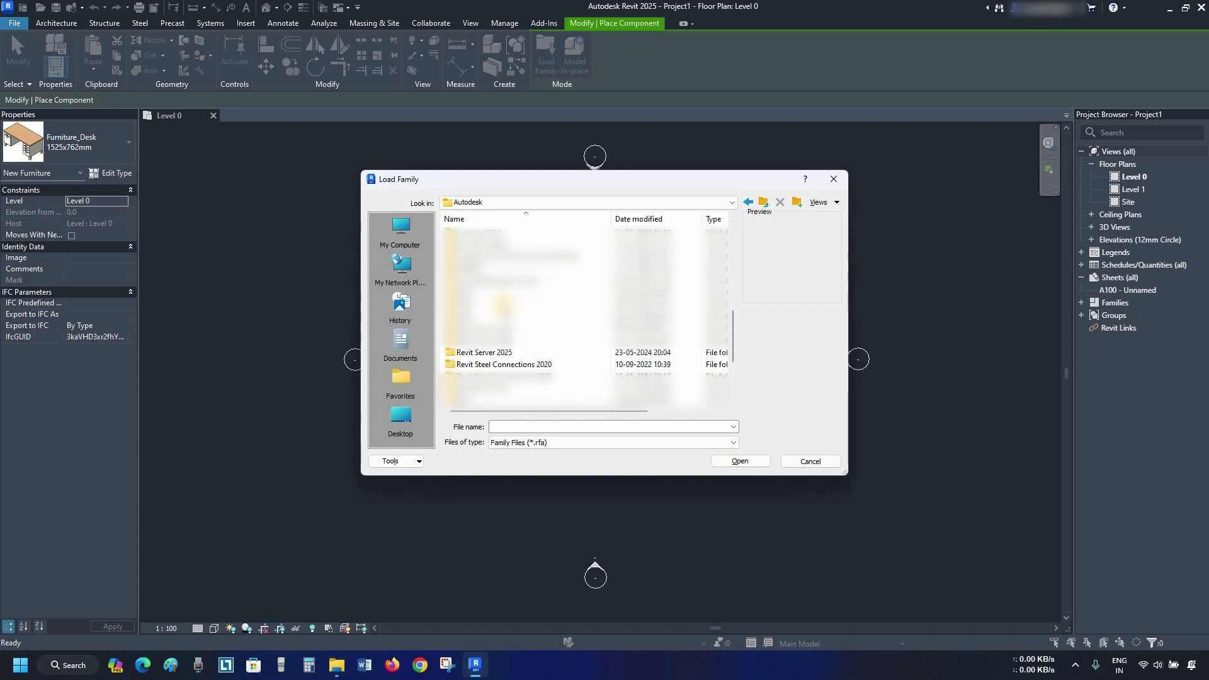
scroll(502, 305, "down", 3)
double_click(477, 347)
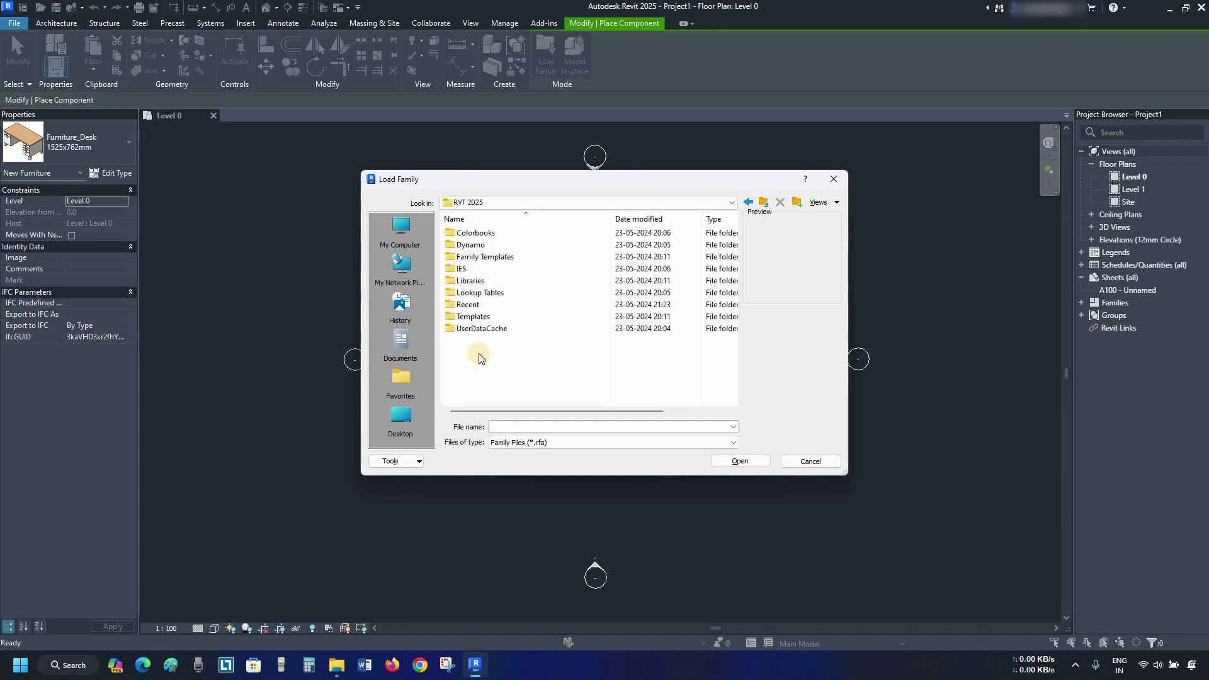
Open Libraries > English > US, then cancel loading and end placement without a desk.
double_click(488, 281)
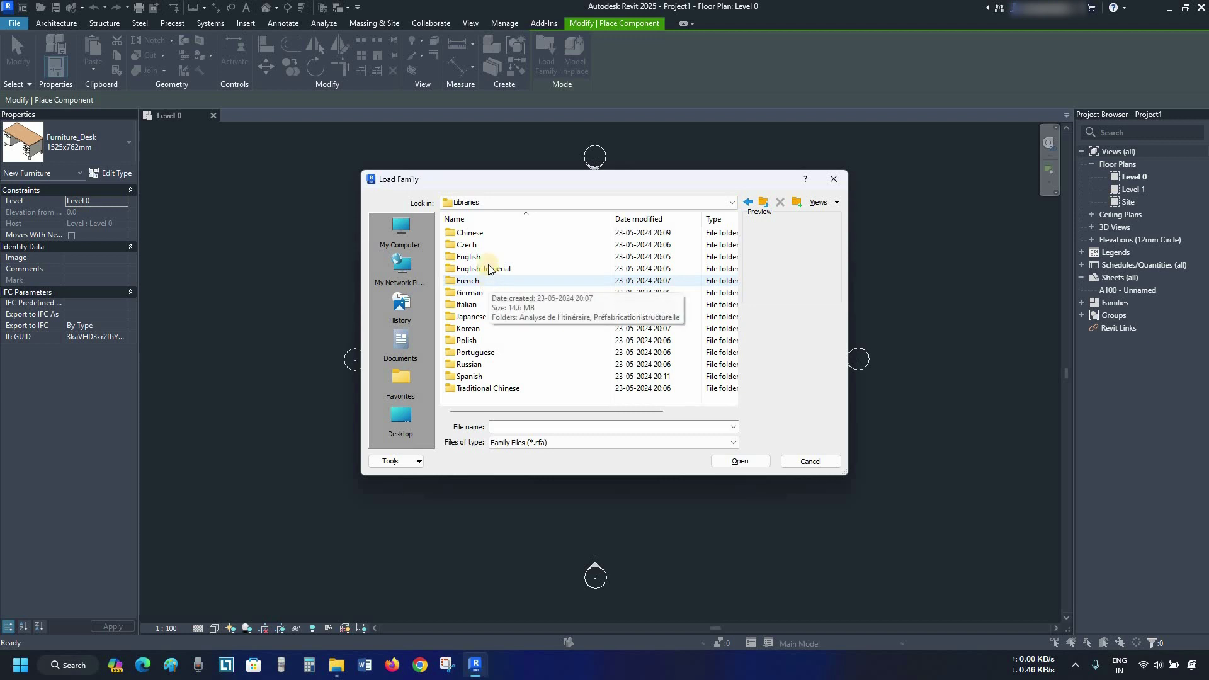
double_click(488, 257)
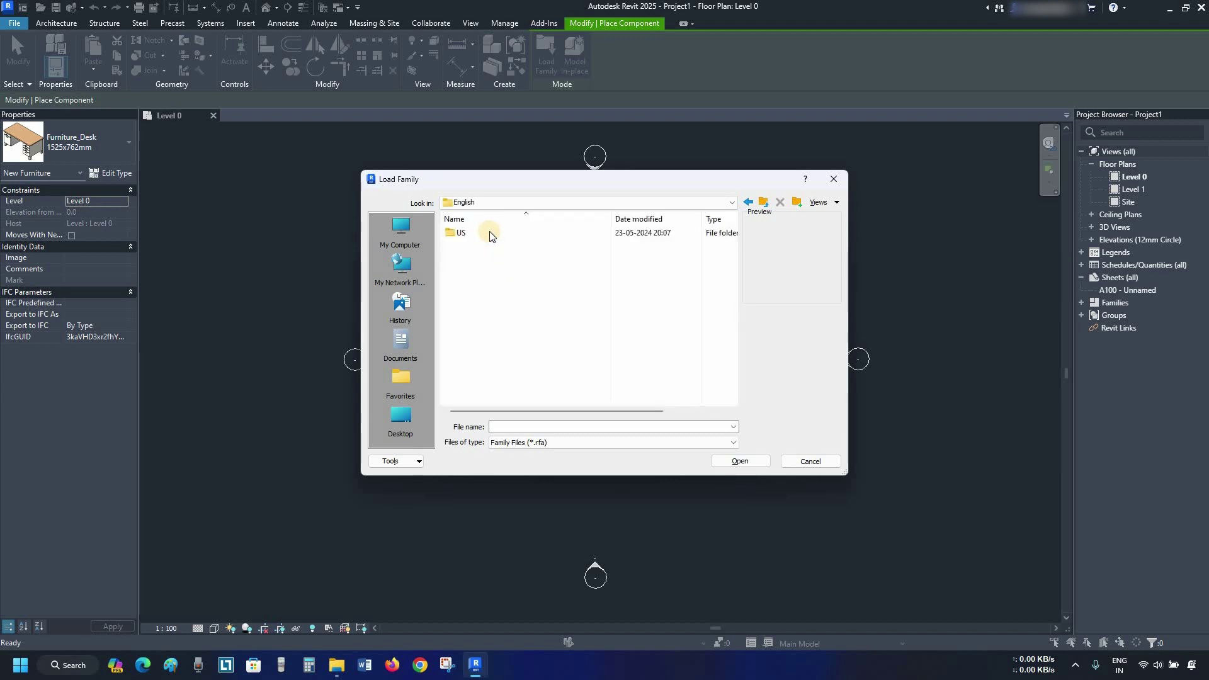
double_click(490, 232)
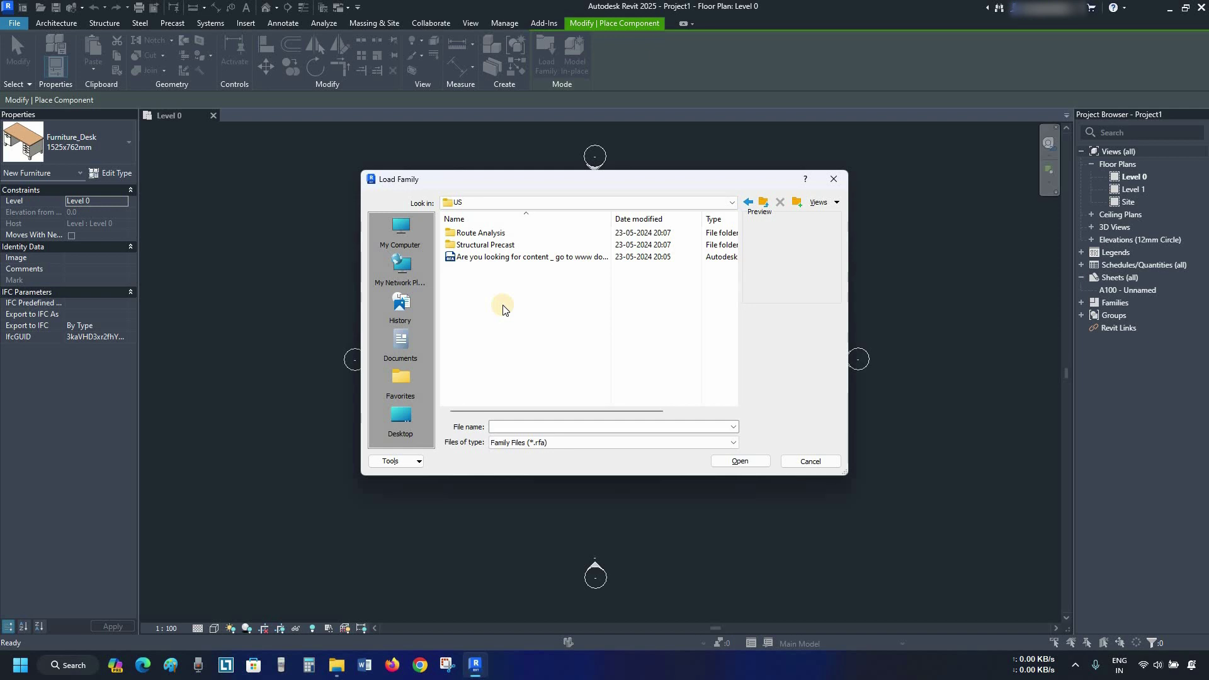
left_click(829, 459)
key("Escape")
key("Escape")
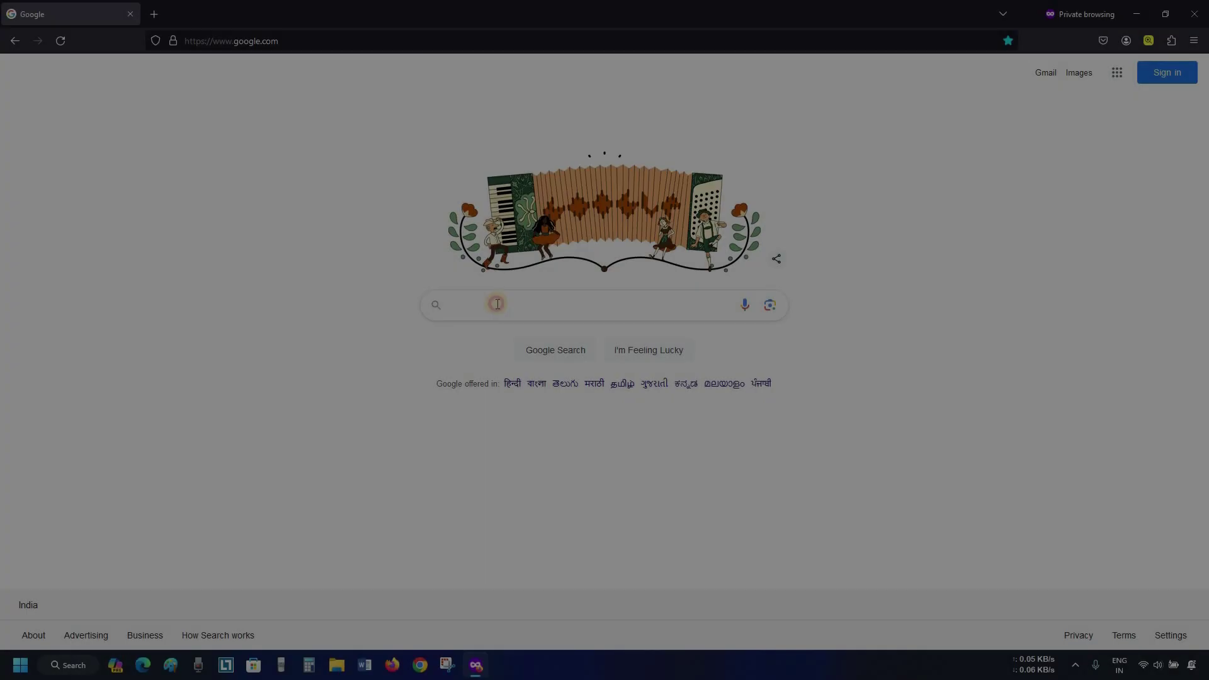
Search Google for 'revit content 2025 download' and follow the Revit Content article to Autodesk Account.
type("rev")
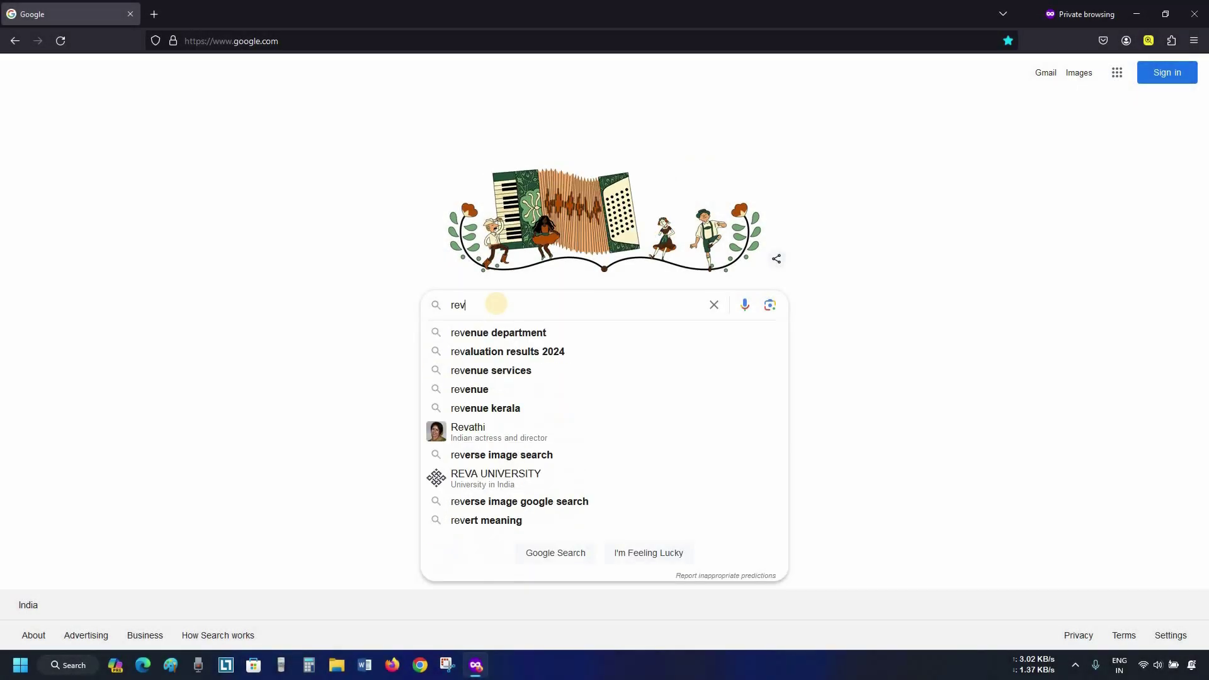
type("it content 2025 do")
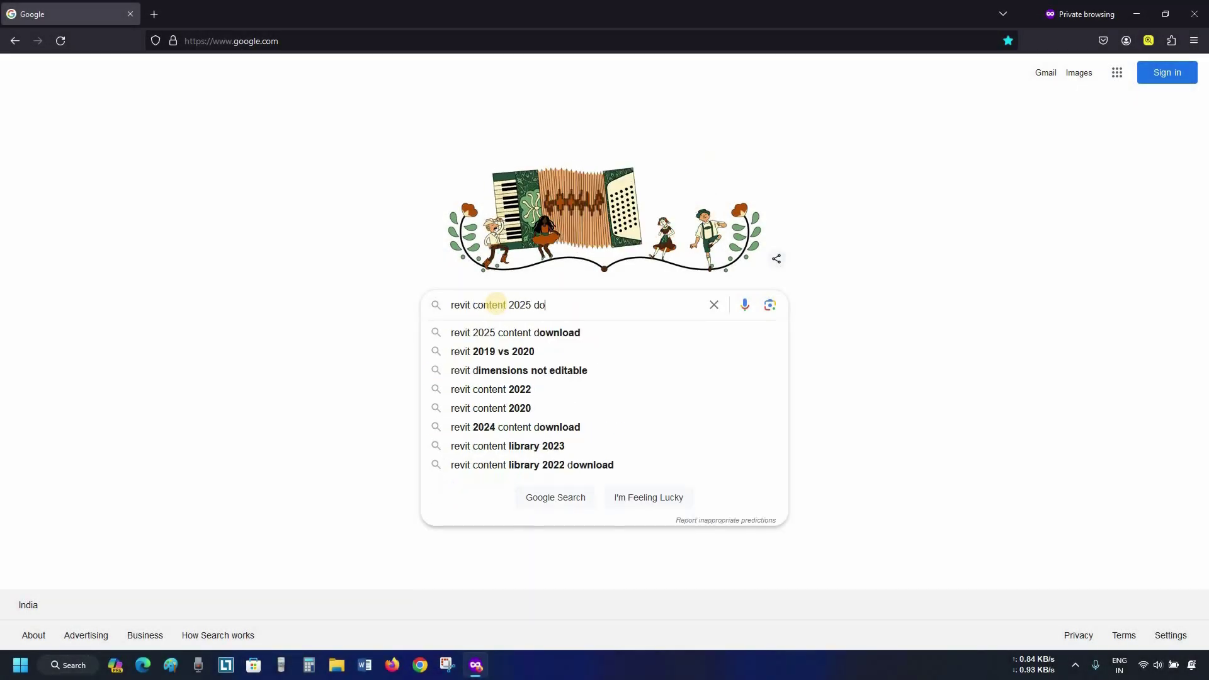
type("wnload")
key("Return")
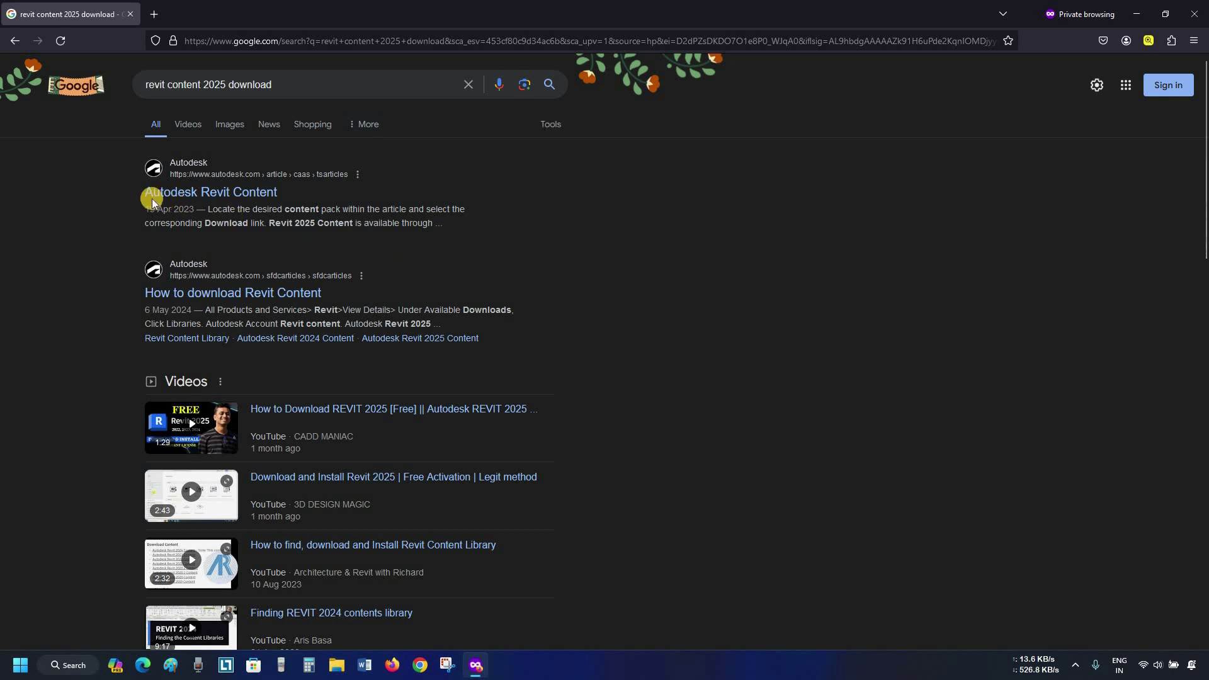
left_click(181, 196)
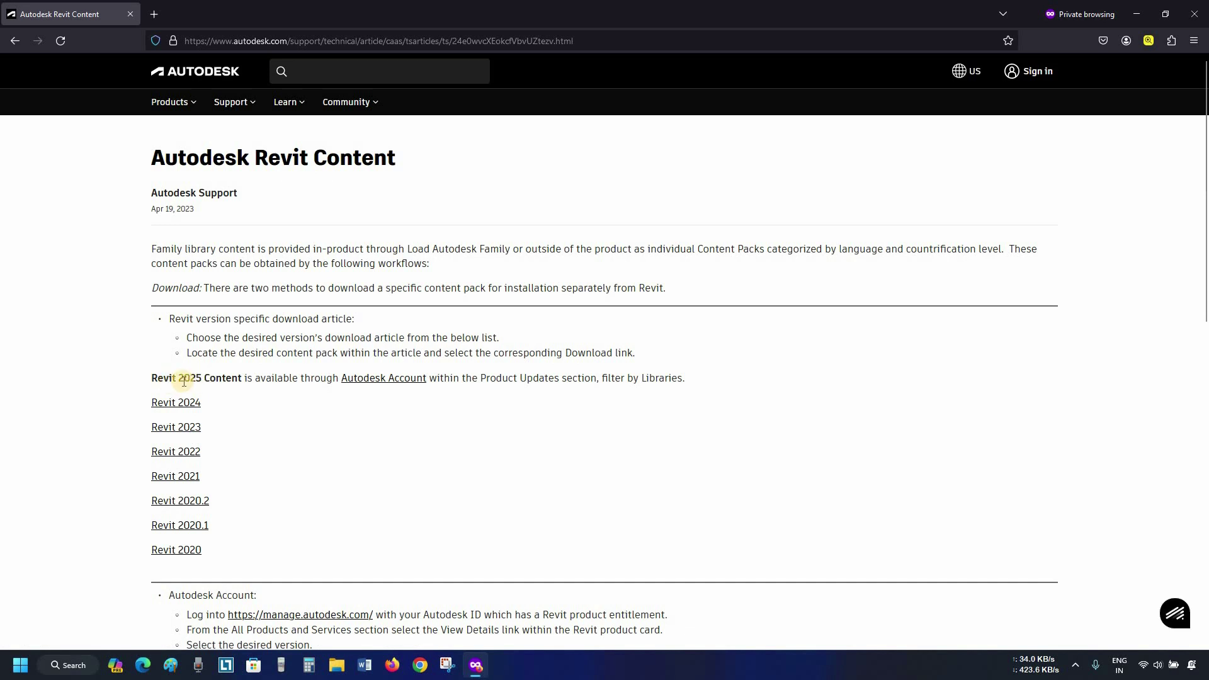
left_click(398, 382)
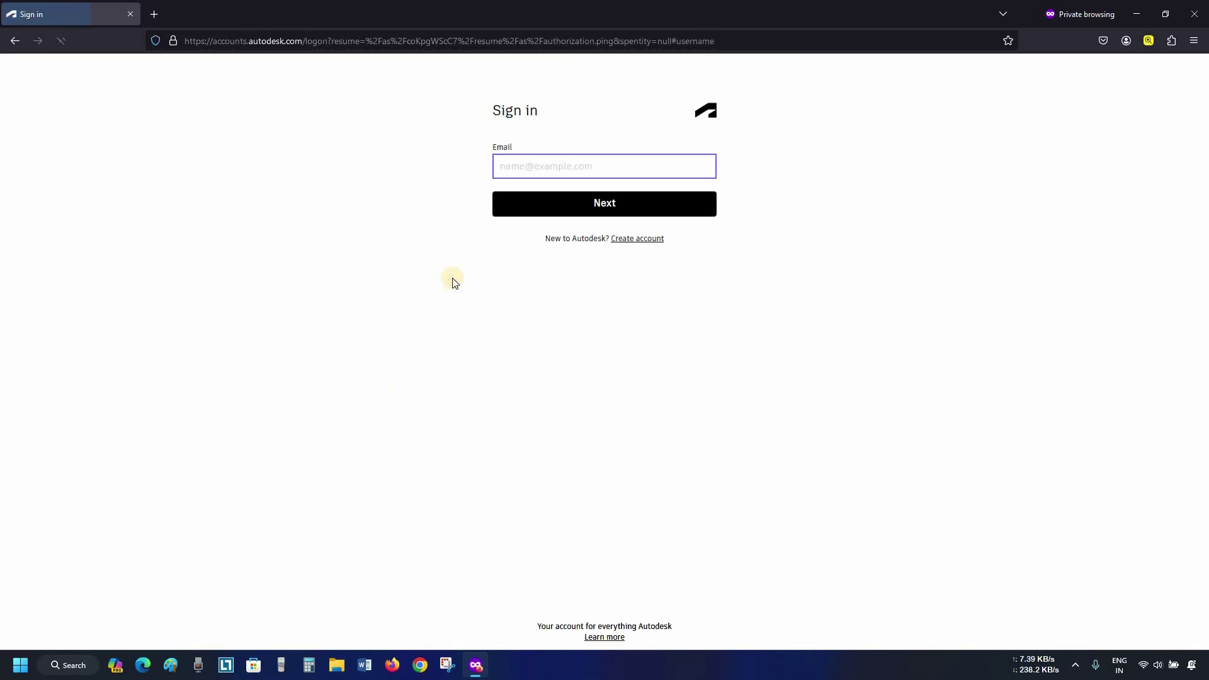
Sign in to Autodesk Account with the account e-mail and password.
left_click(512, 166)
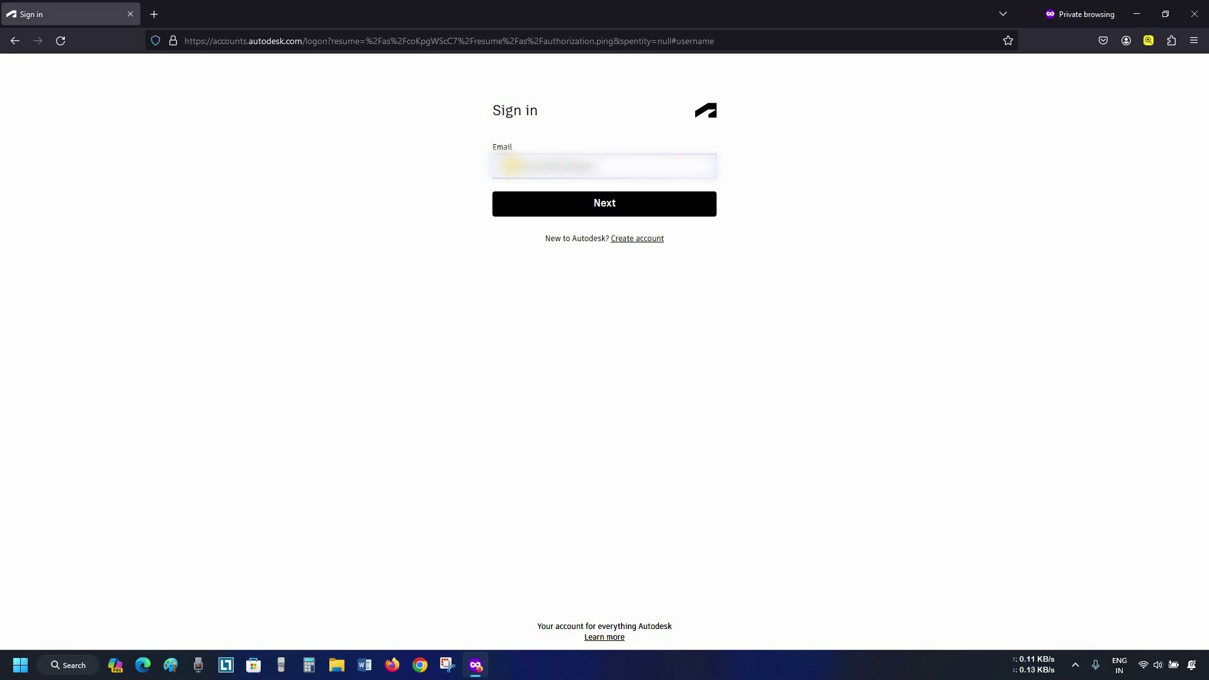
left_click(565, 200)
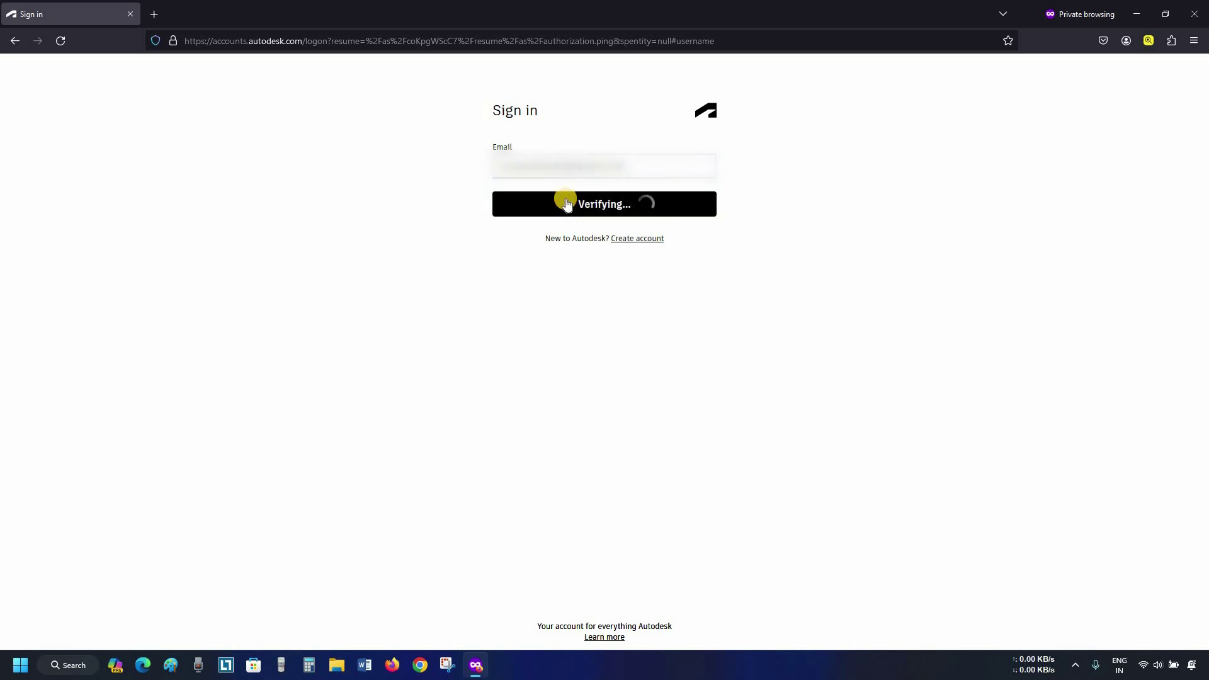
type("•••••••••••")
key("Return")
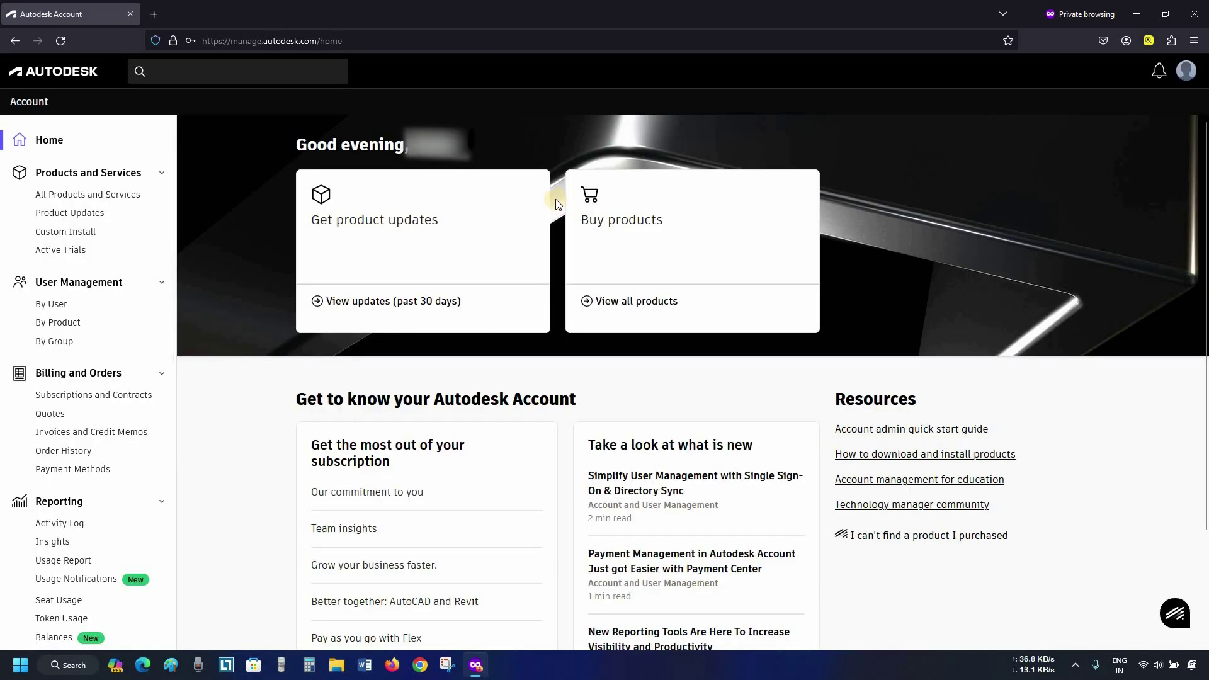
Filter Product Updates to Content Packs for Revit release 2025.
left_click(379, 219)
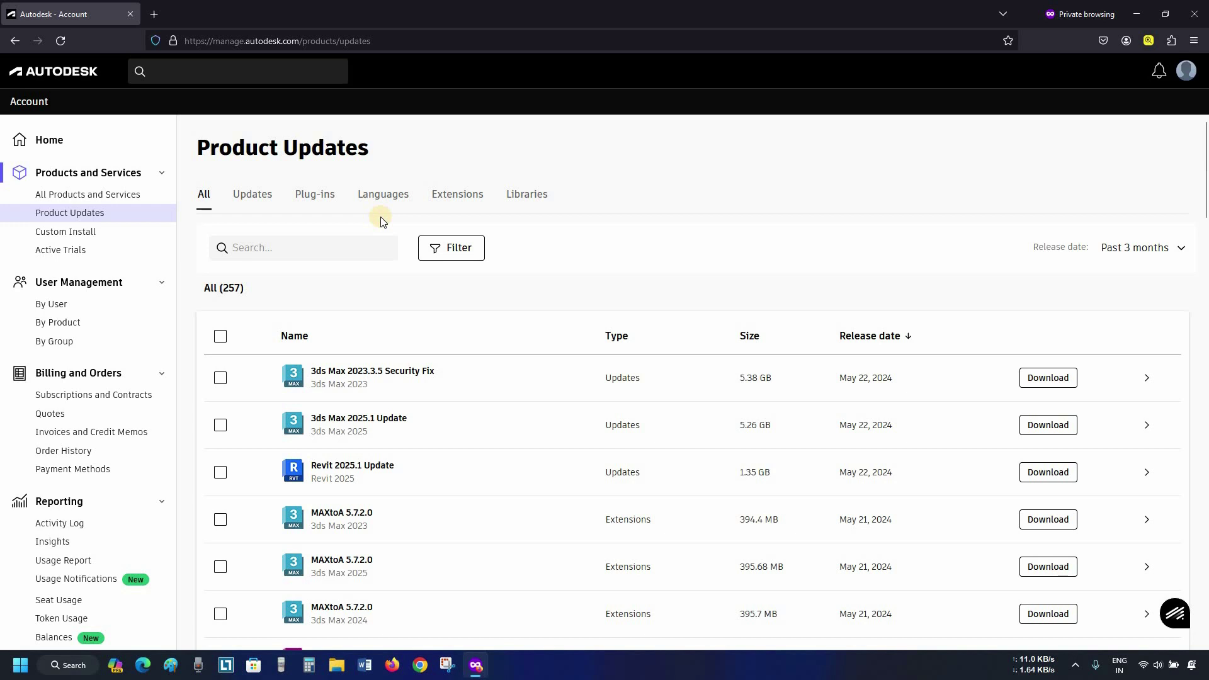
left_click(524, 197)
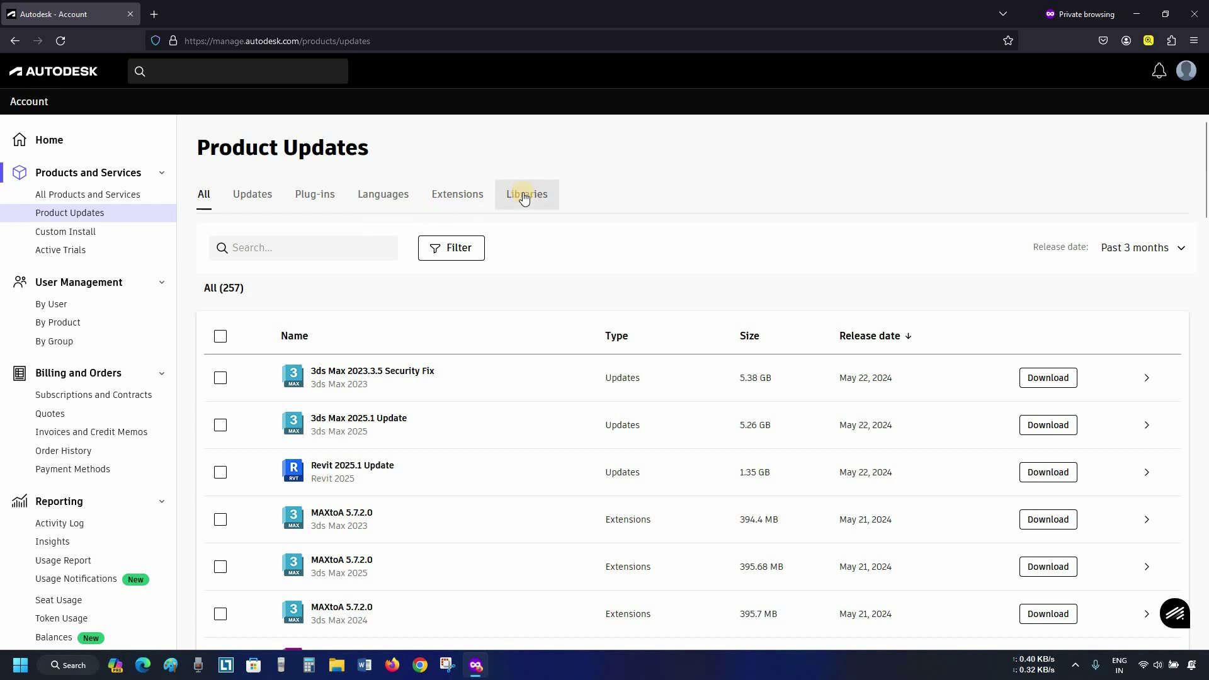
left_click(457, 257)
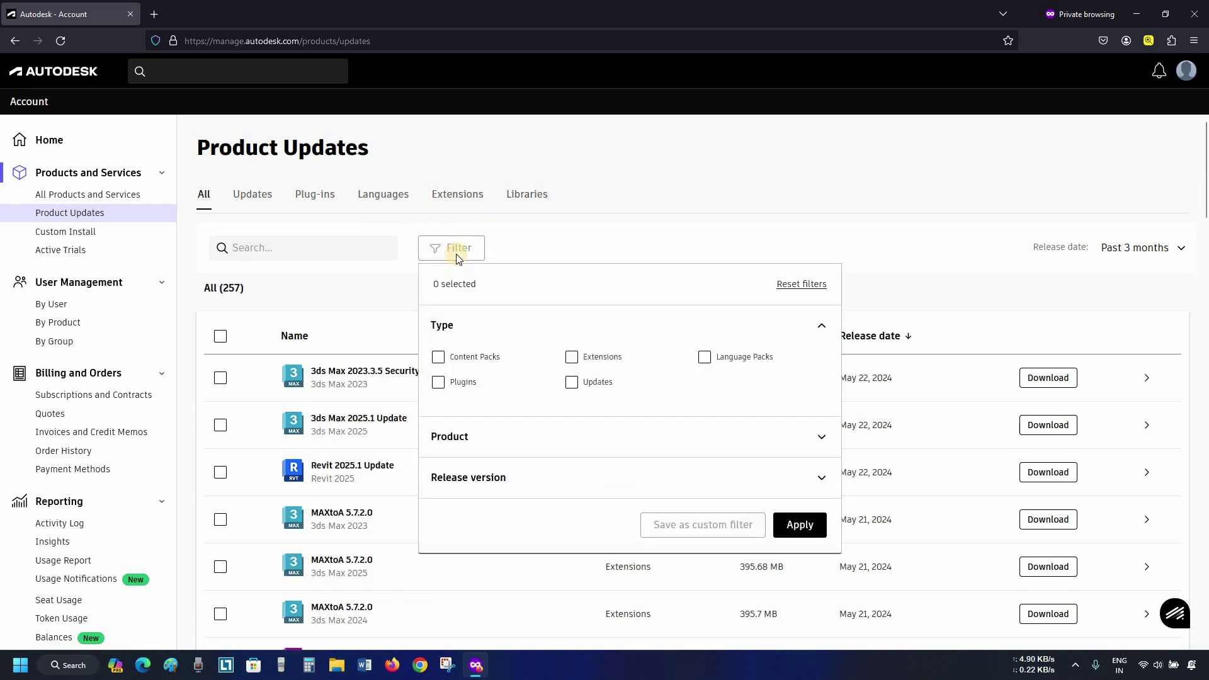
left_click(438, 358)
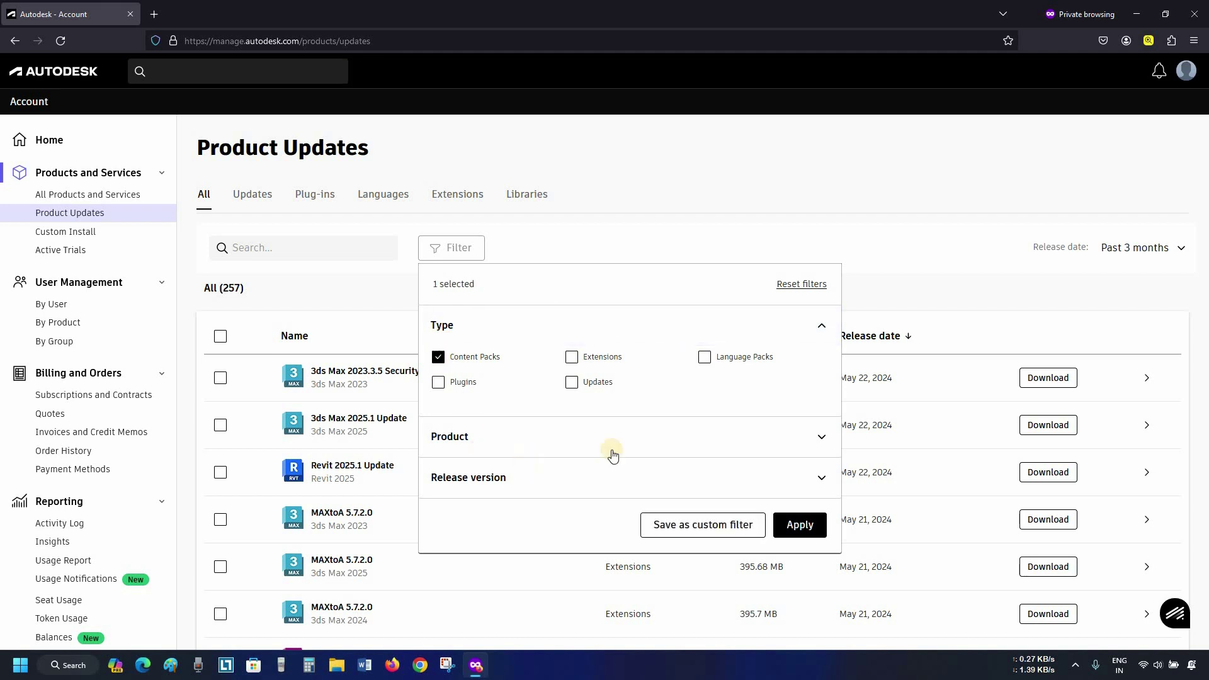
left_click(809, 445)
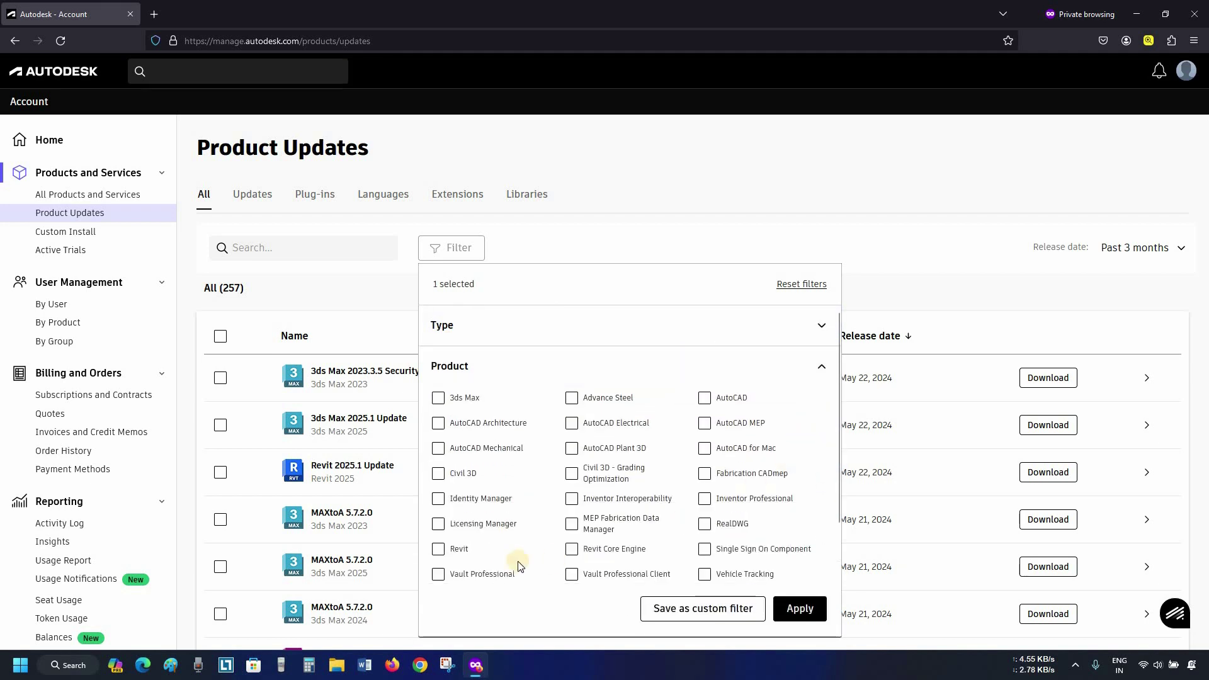
left_click(438, 549)
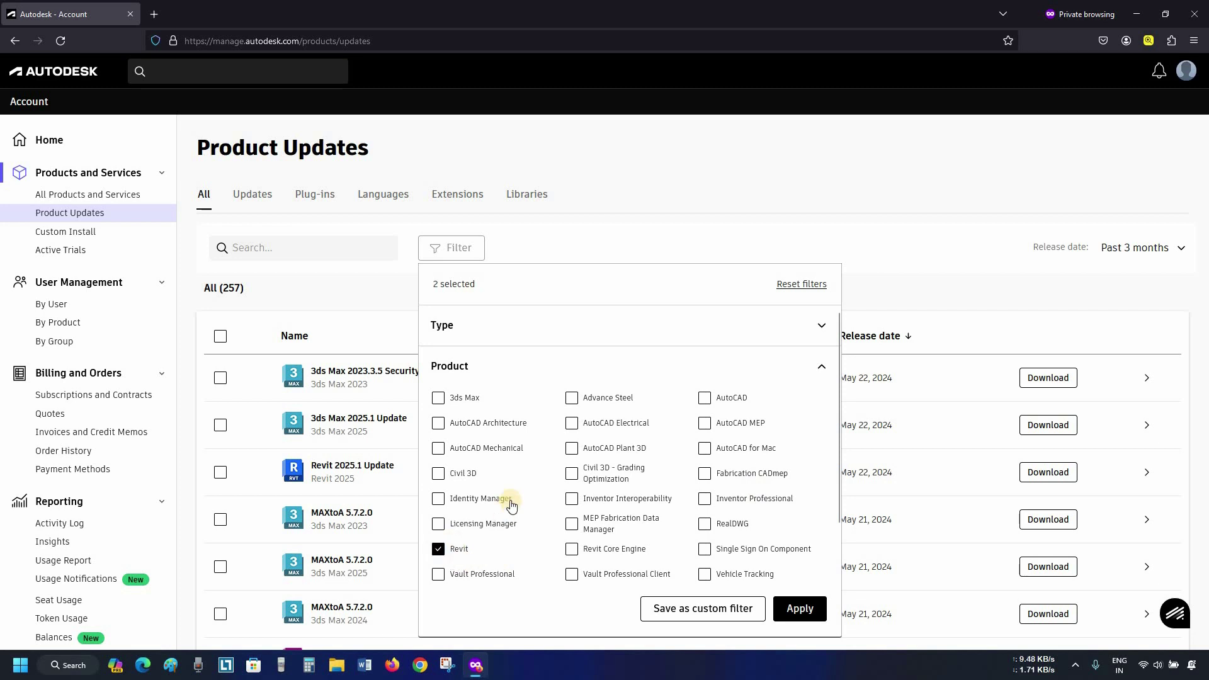
scroll(459, 529, "down", 1)
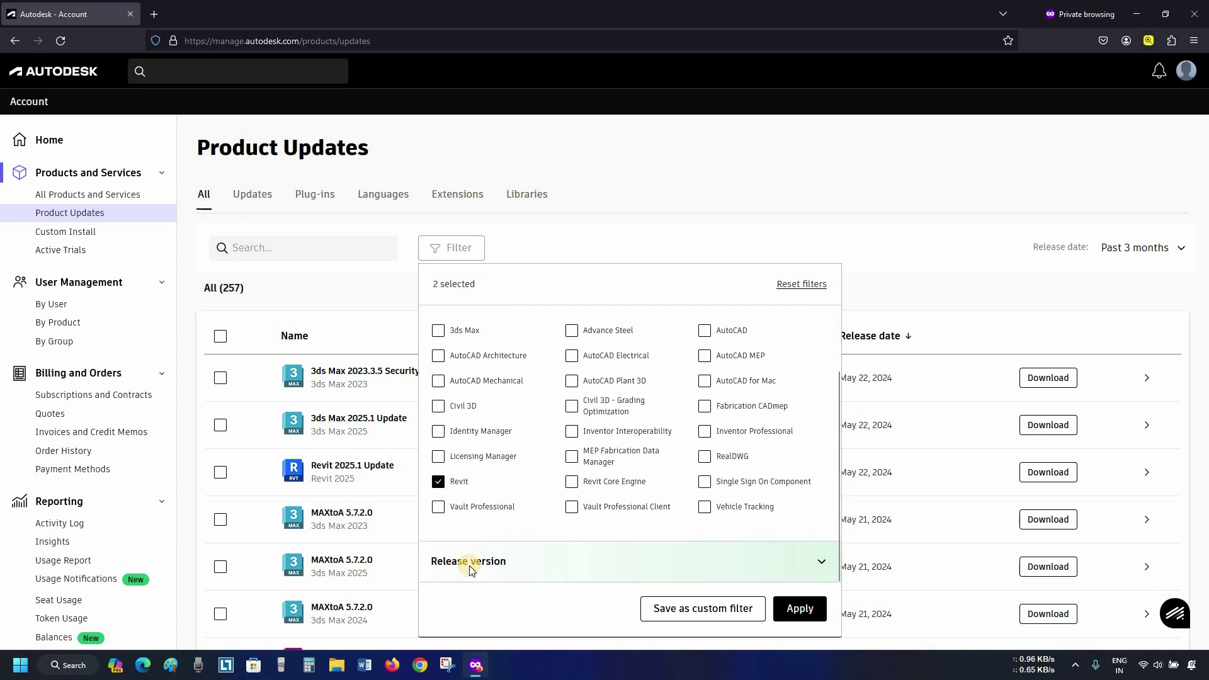
left_click(471, 566)
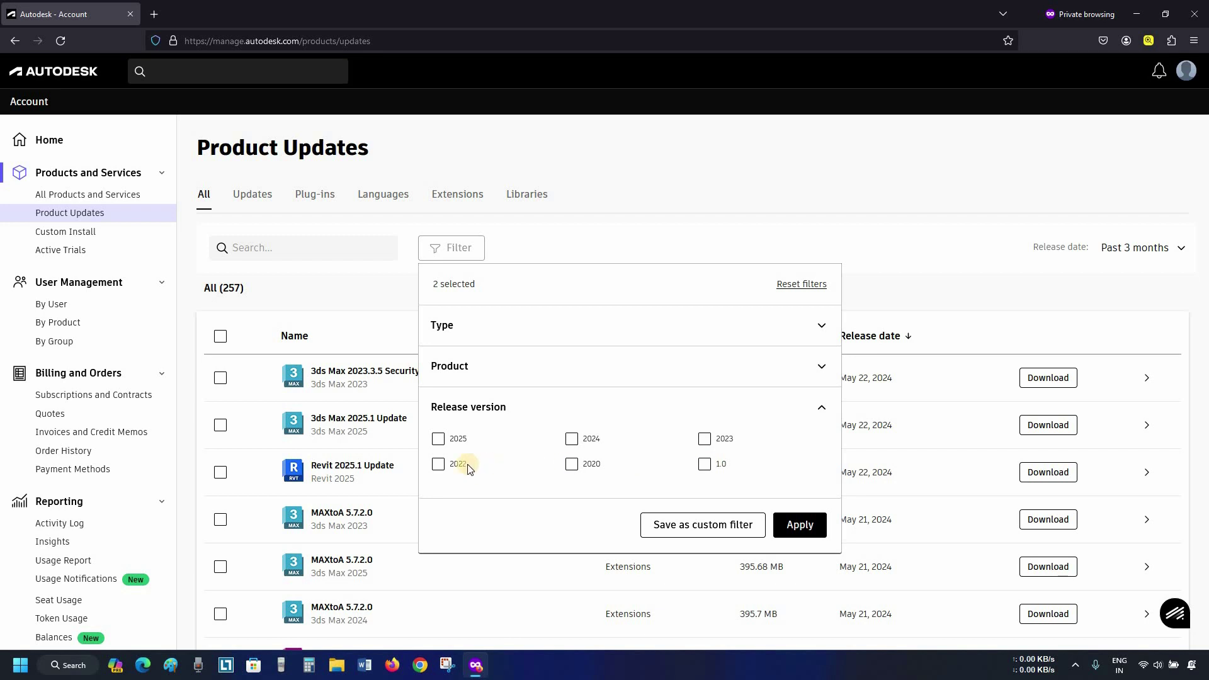
left_click(437, 440)
left_click(438, 439)
left_click(799, 526)
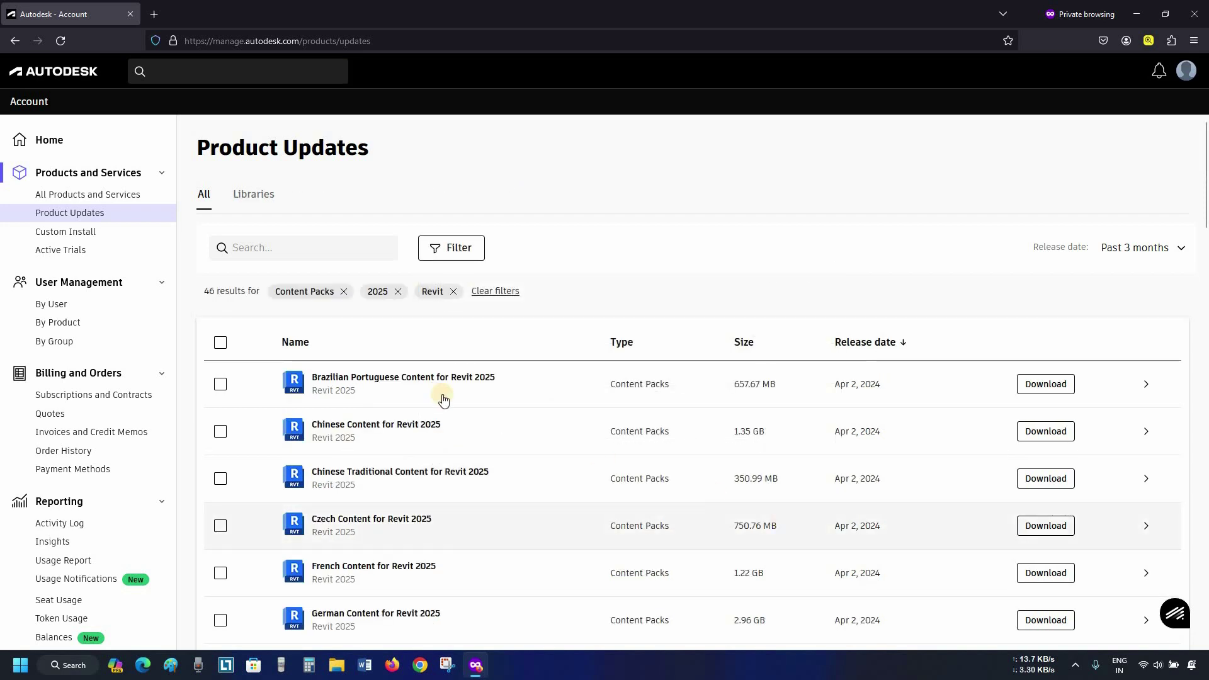
Download the India and South Asia Revit 2025 content packs and open their download folder.
scroll(386, 245, "down", 4)
scroll(386, 463, "down", 5)
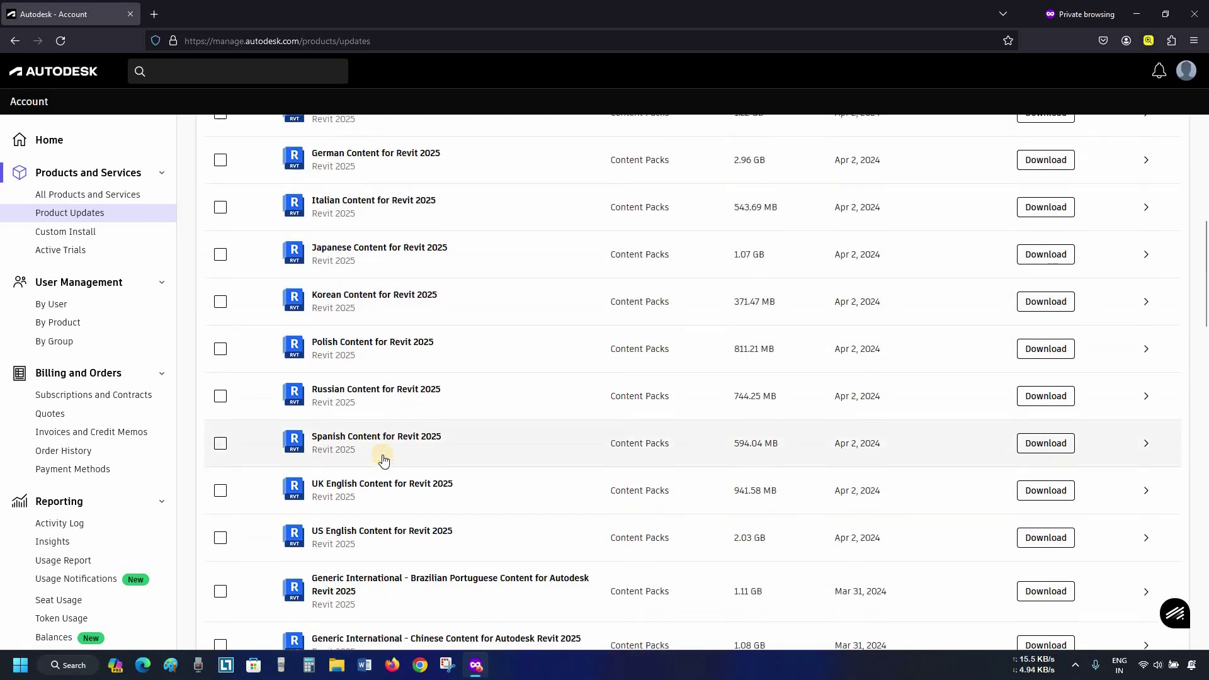
scroll(384, 460, "down", 10)
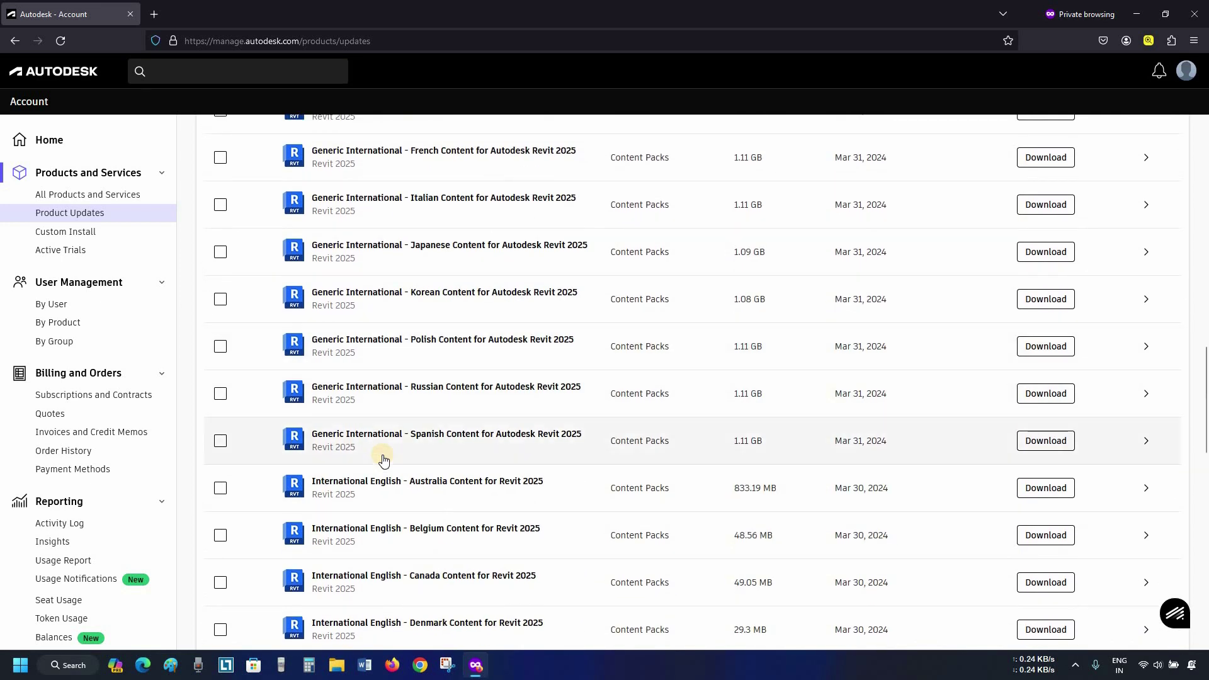
scroll(384, 460, "down", 7)
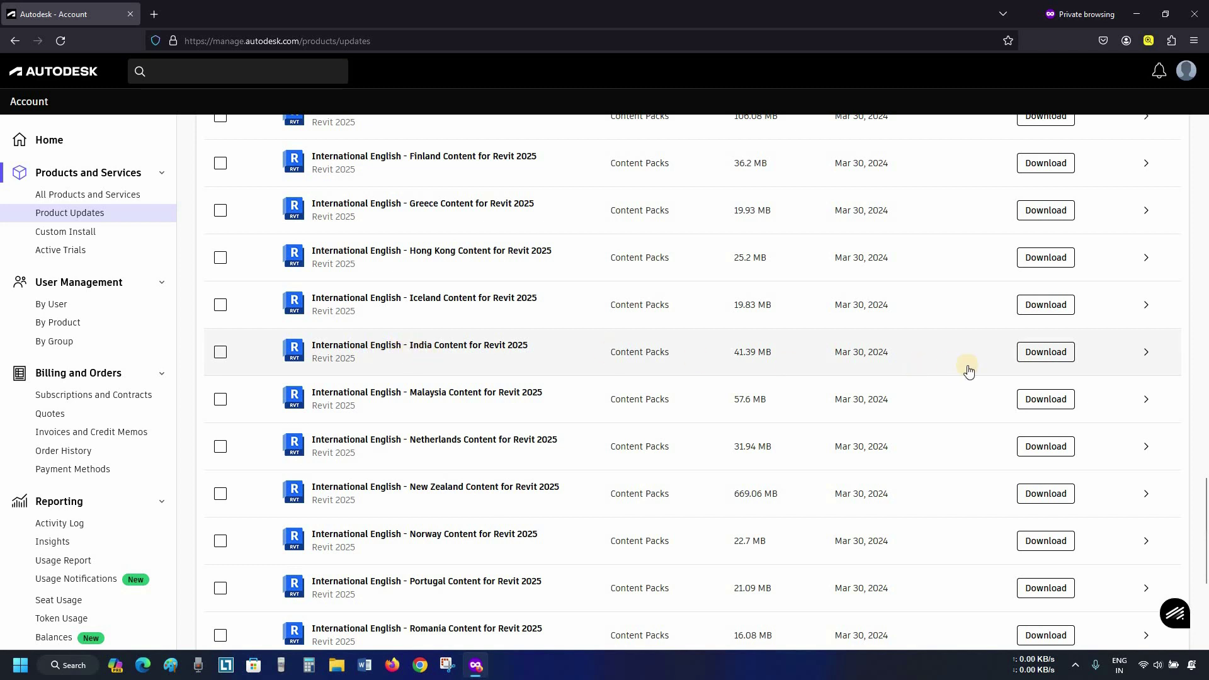
left_click(1035, 356)
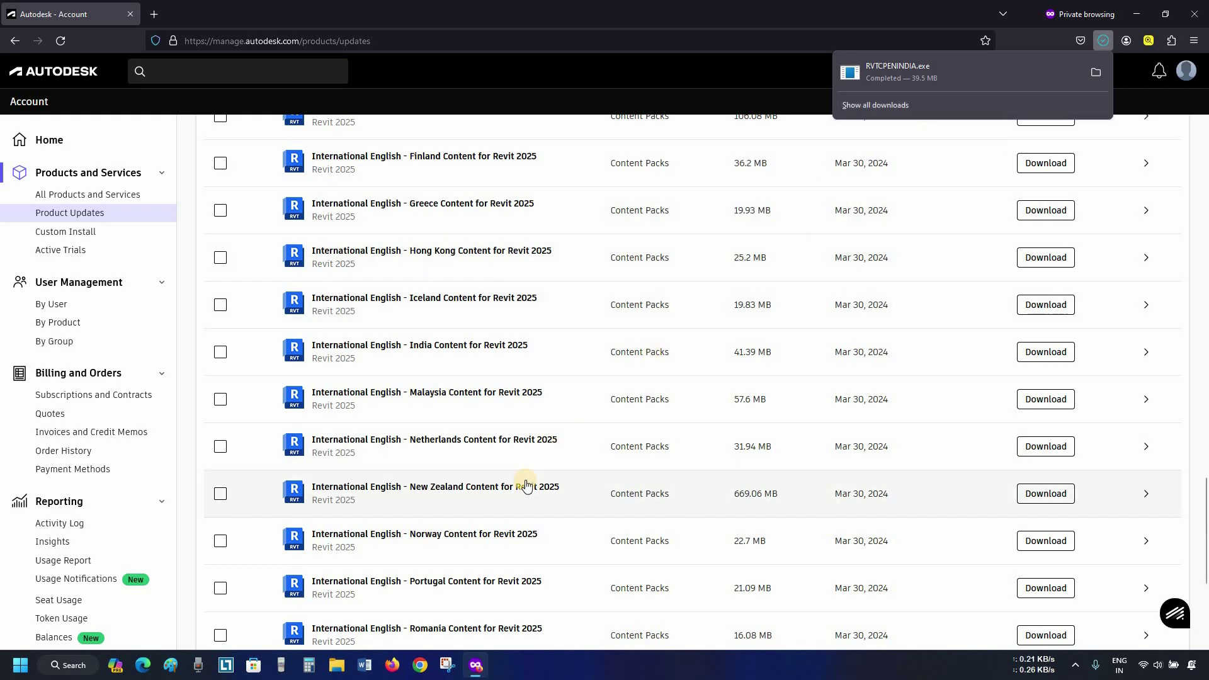
scroll(526, 482, "down", 2)
scroll(526, 484, "down", 3)
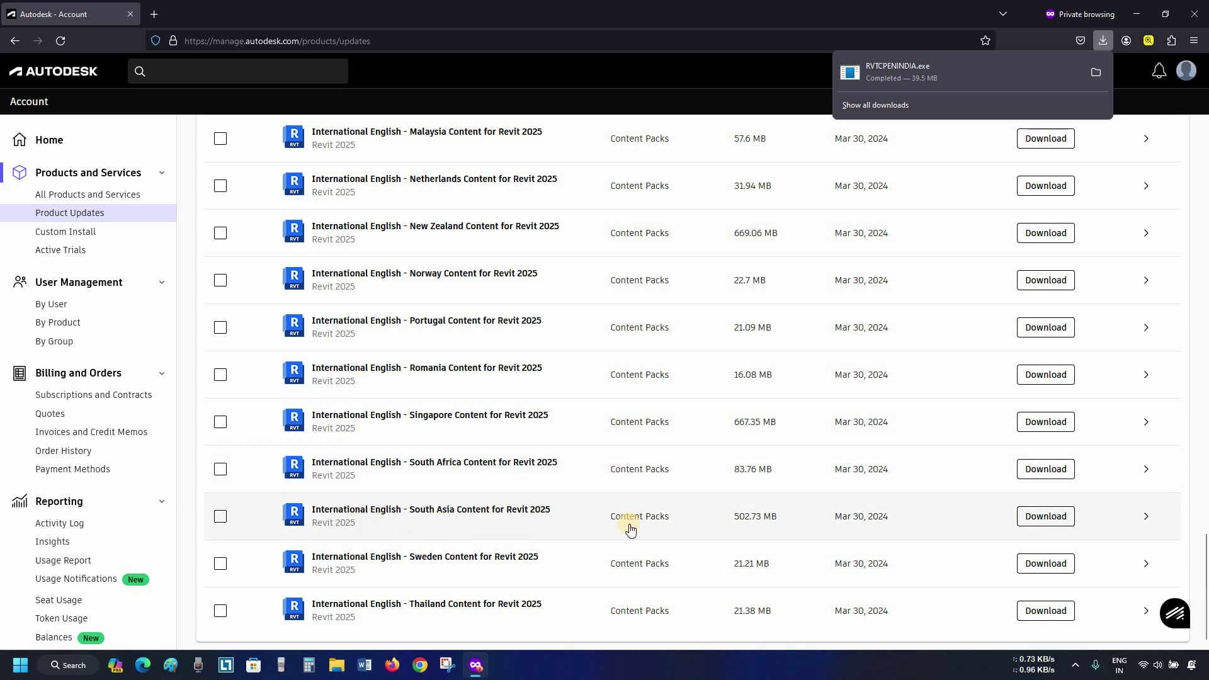
left_click(1040, 520)
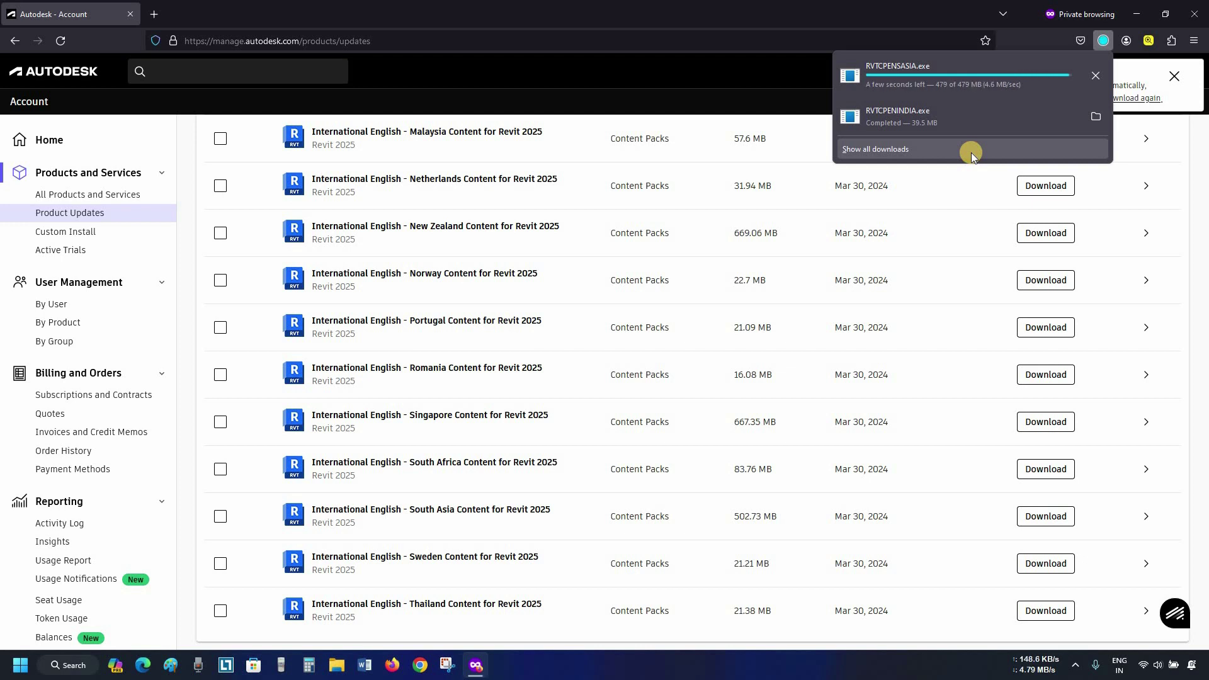
left_click(1098, 110)
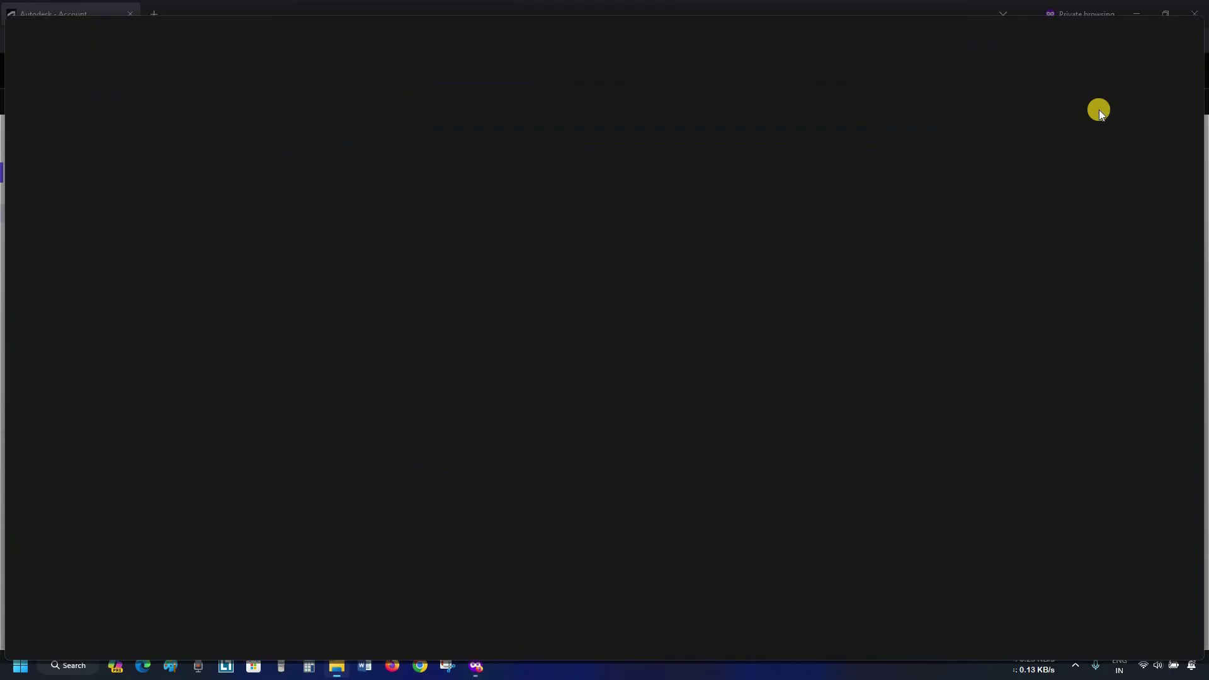
Run RVTCPENSASIA, start the install, and cancel it after the Source file not found error.
double_click(145, 154)
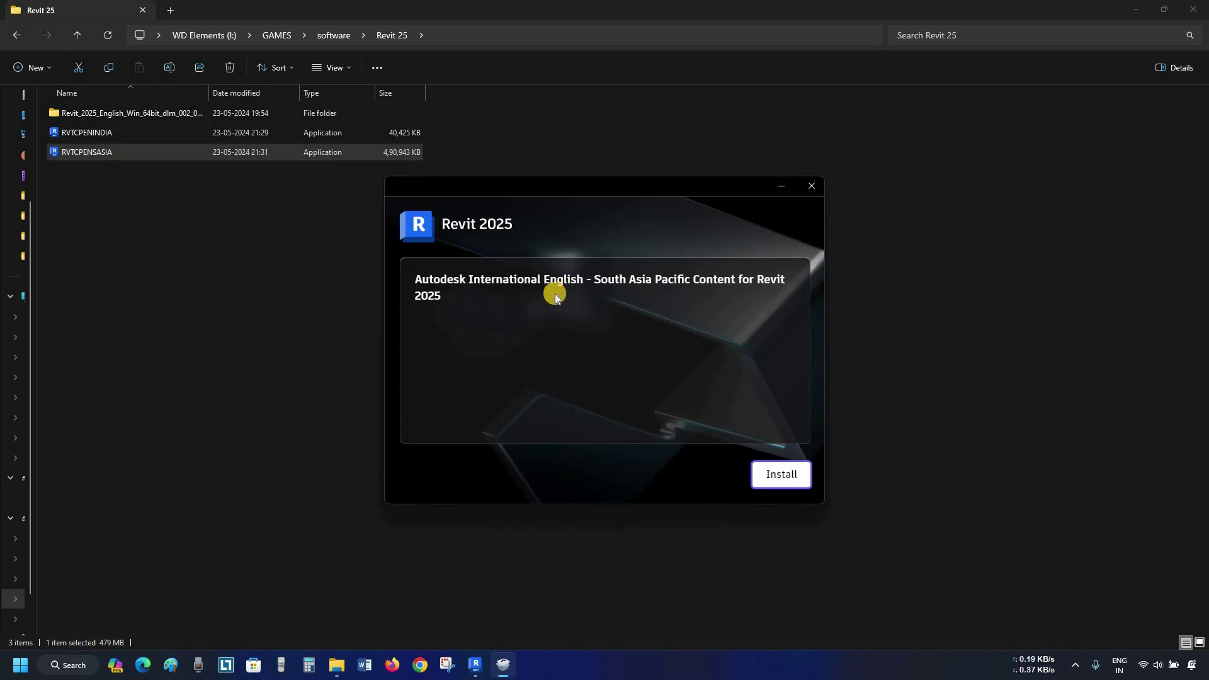
left_click(790, 474)
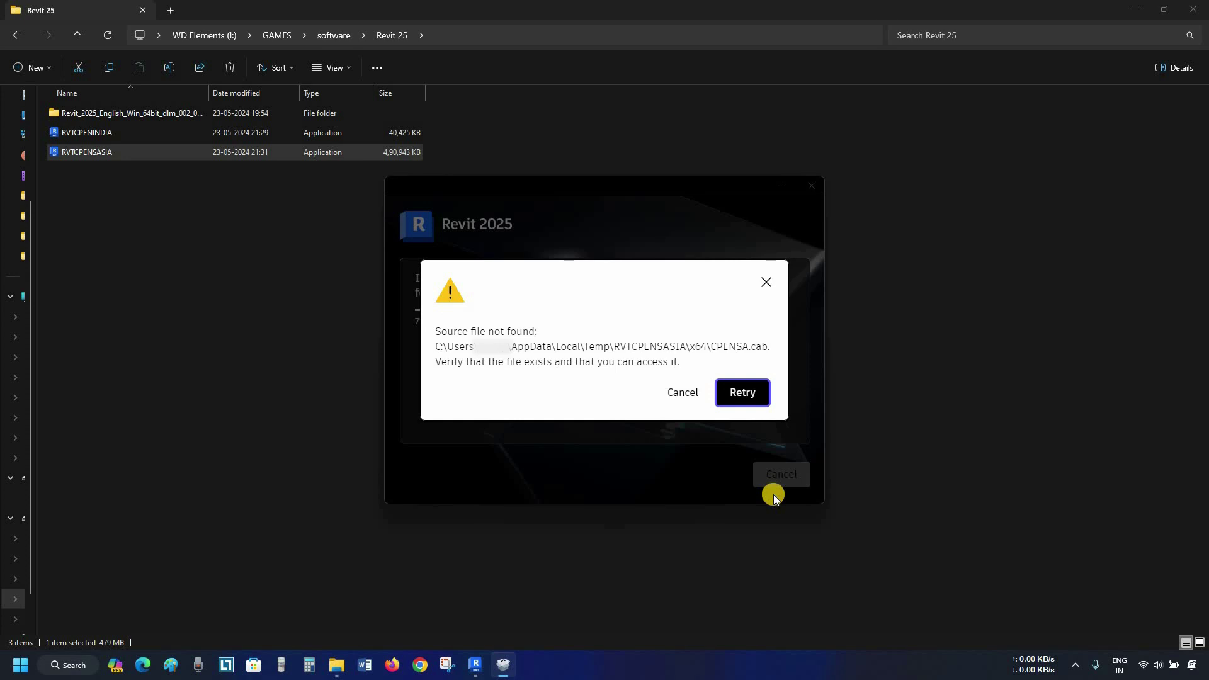
left_click(683, 394)
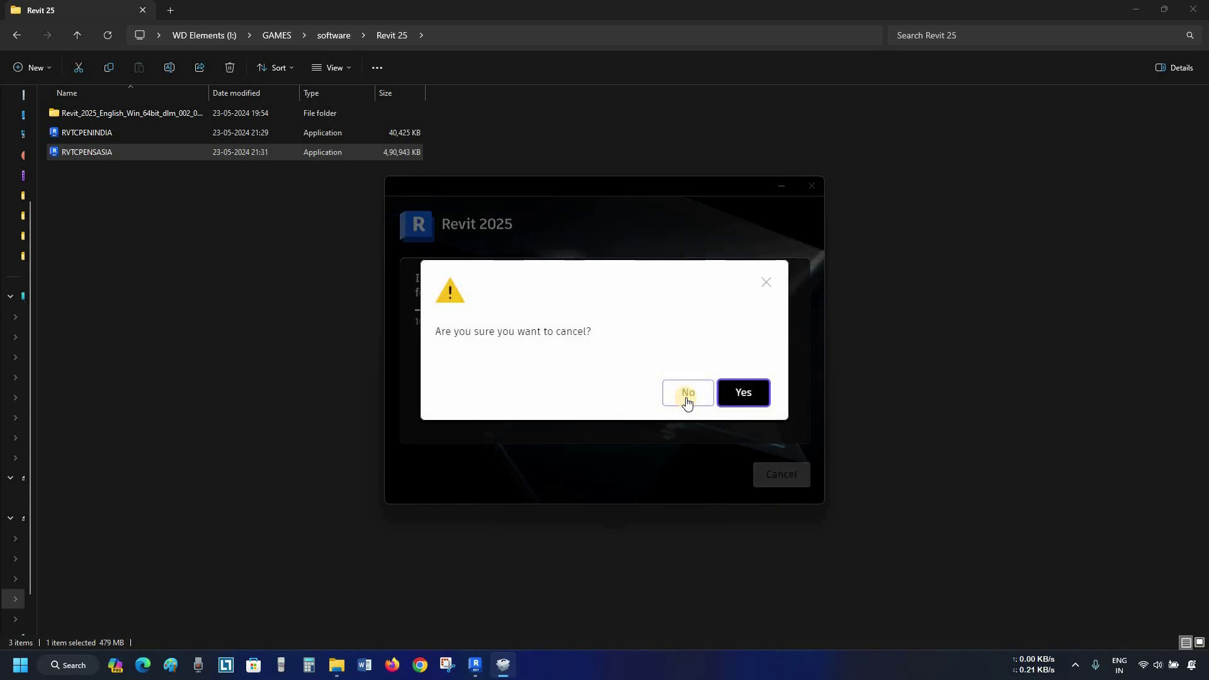
left_click(740, 394)
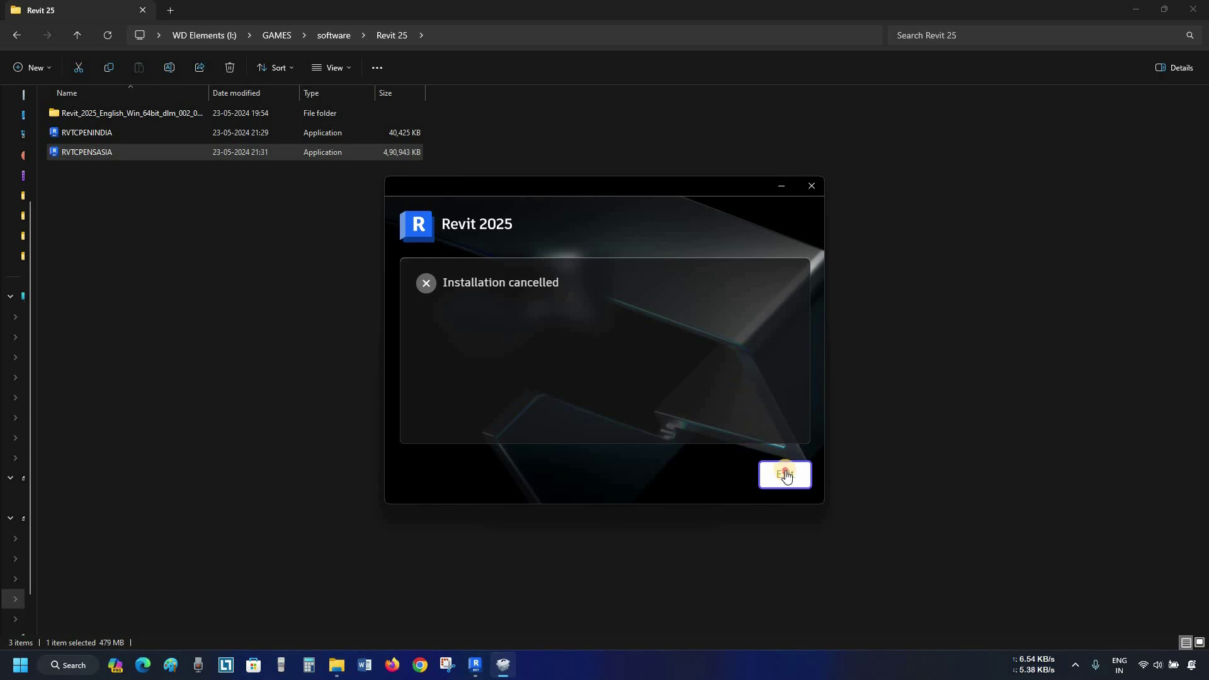
Rerun RVTCPENSASIA, install the South Asia Pacific content to completion, and close the installer.
double_click(146, 153)
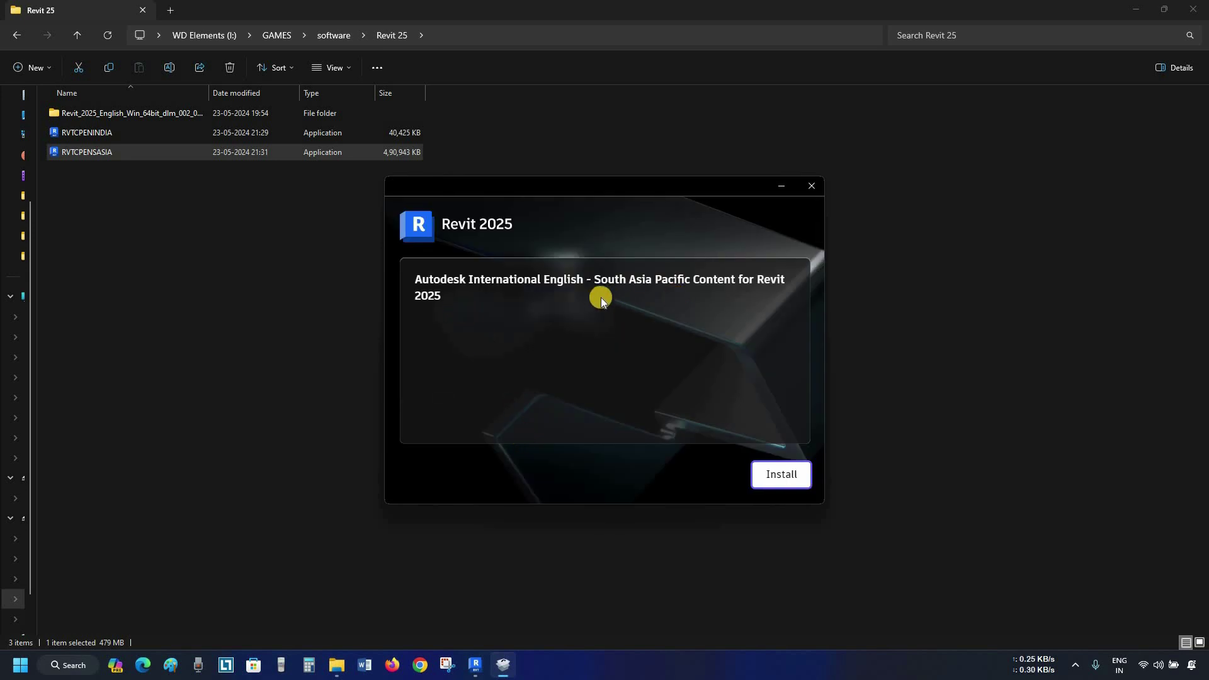
left_click(776, 481)
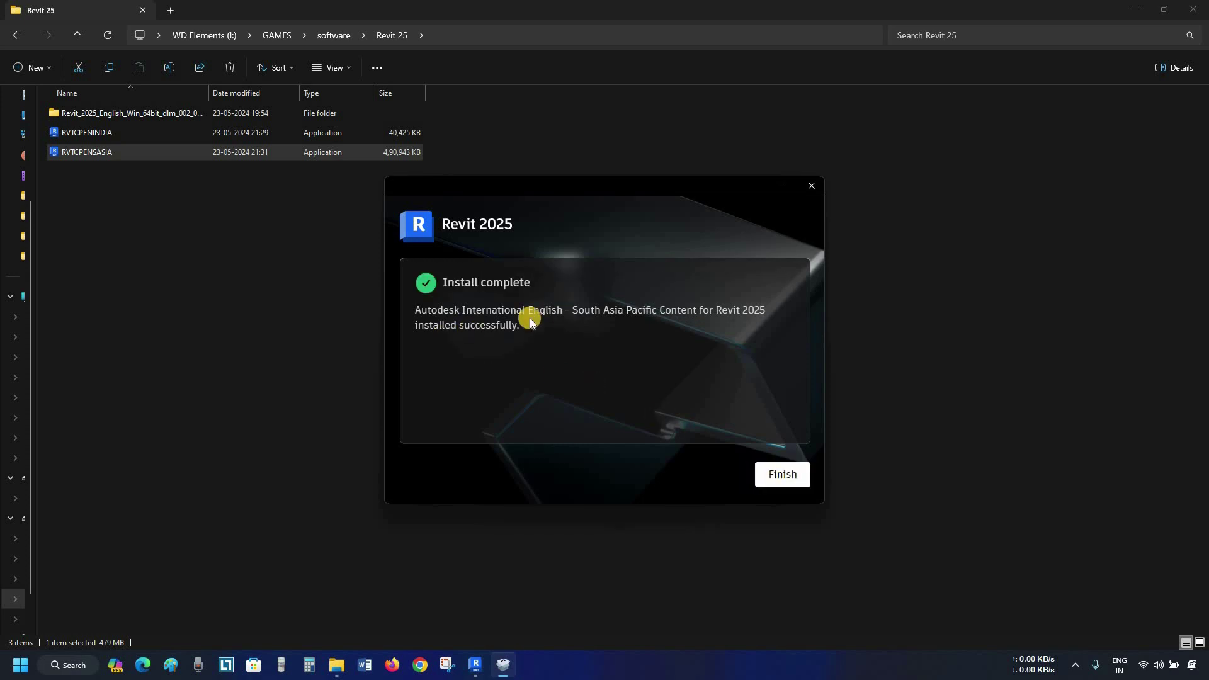
left_click(784, 478)
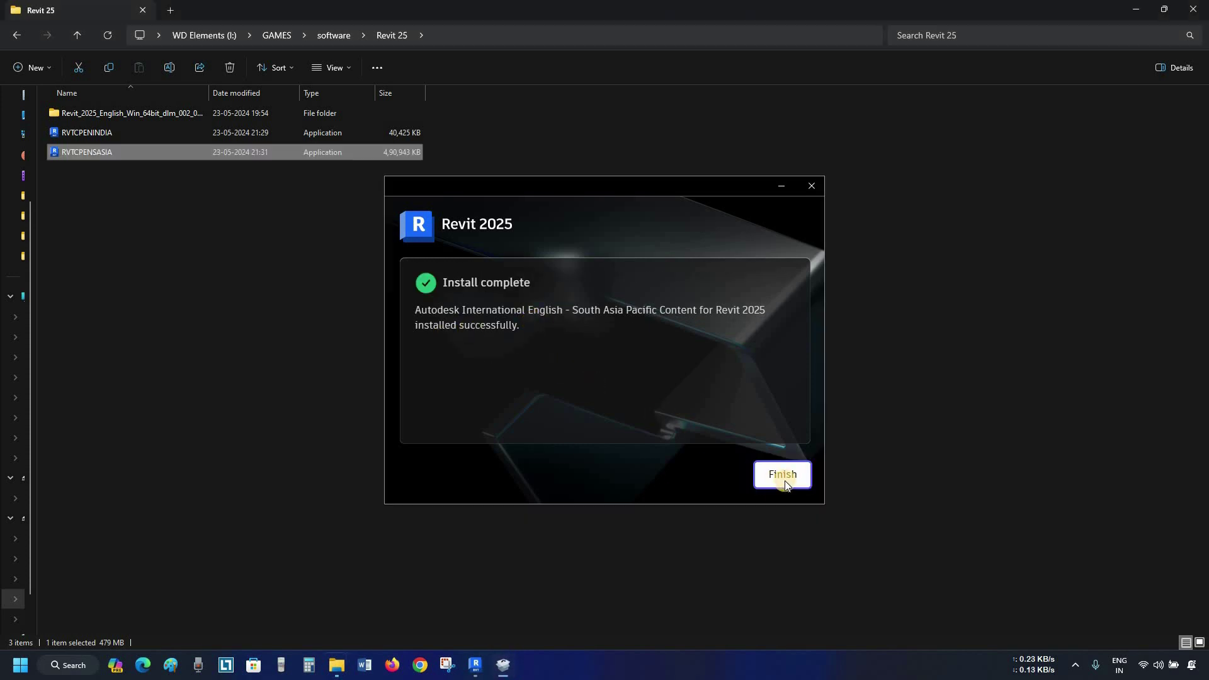
key("Up")
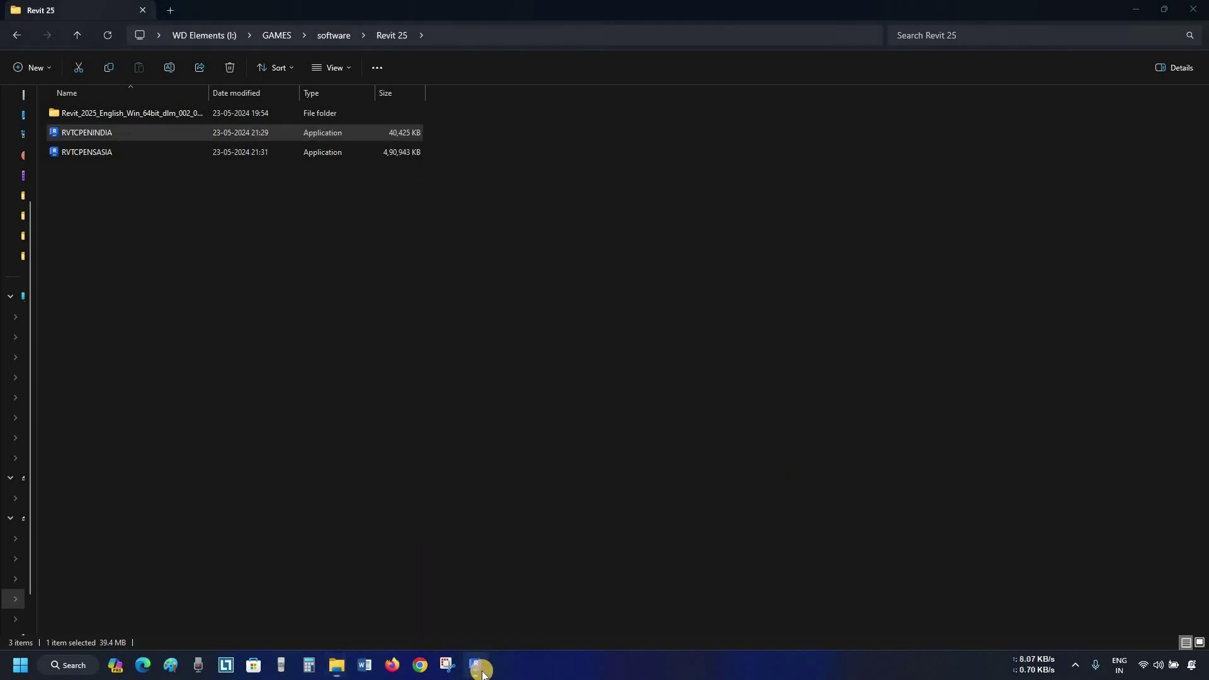
Close Revit discarding changes and relaunch Revit 2025 from Windows Search.
left_click(479, 666)
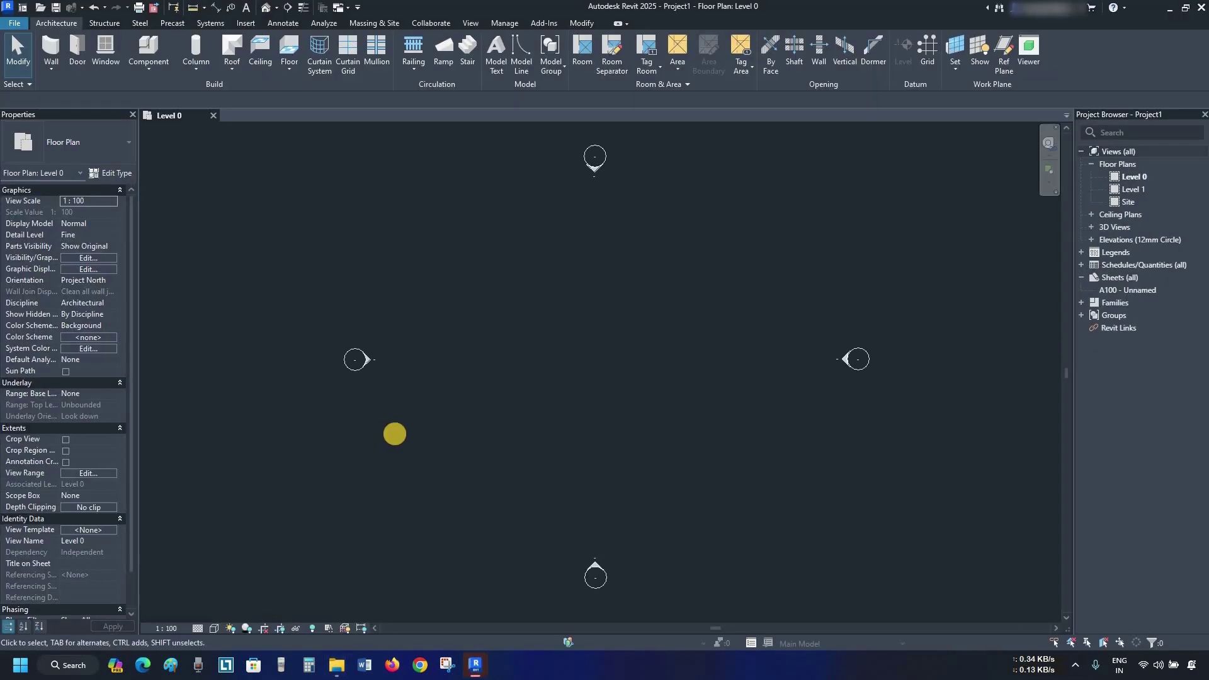
left_click(1202, 13)
left_click(627, 329)
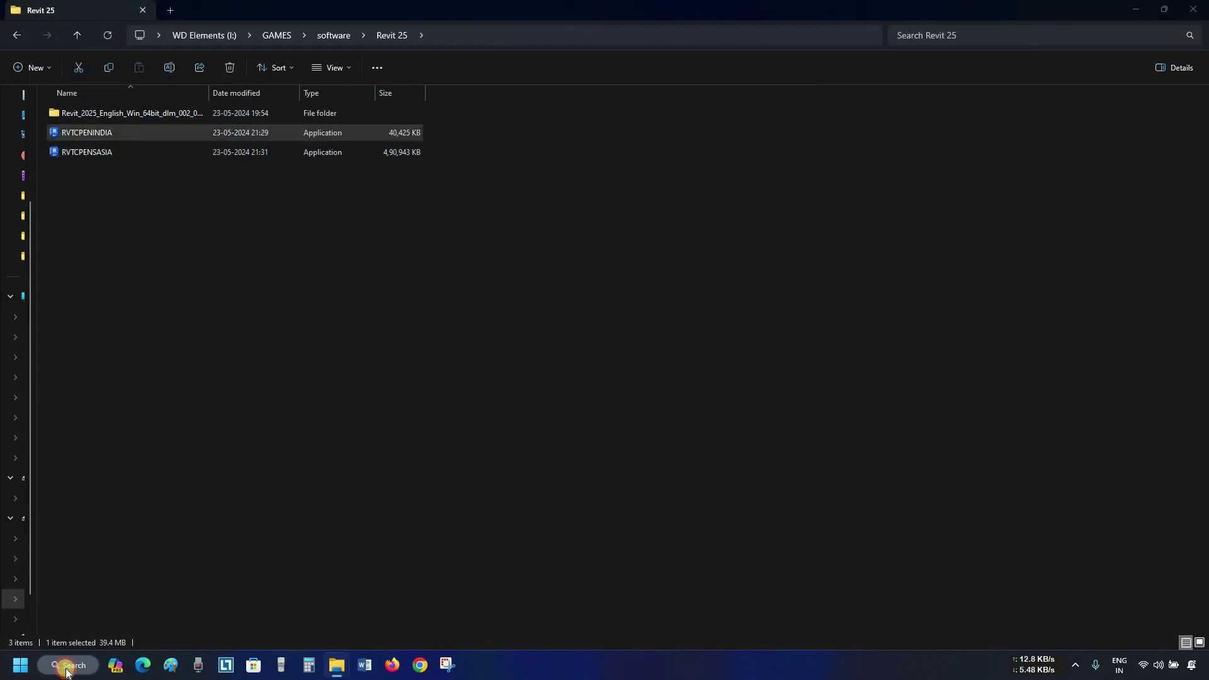
left_click(68, 665)
type("re")
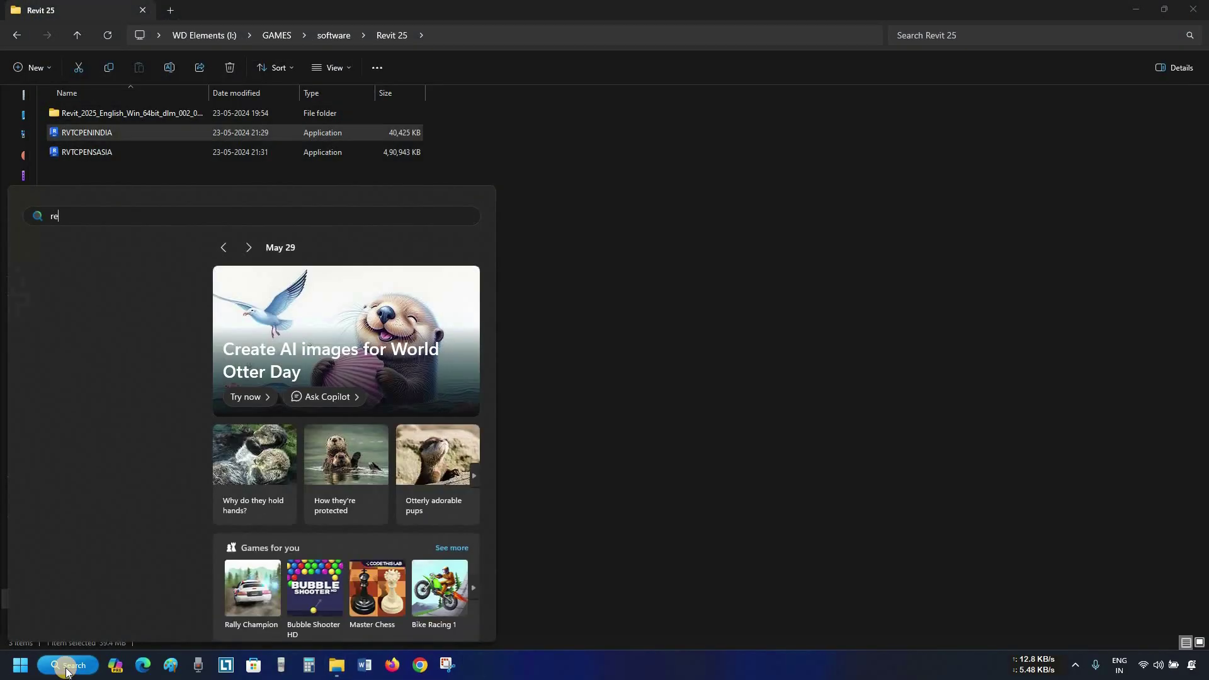
type("vit 2025")
left_click(93, 369)
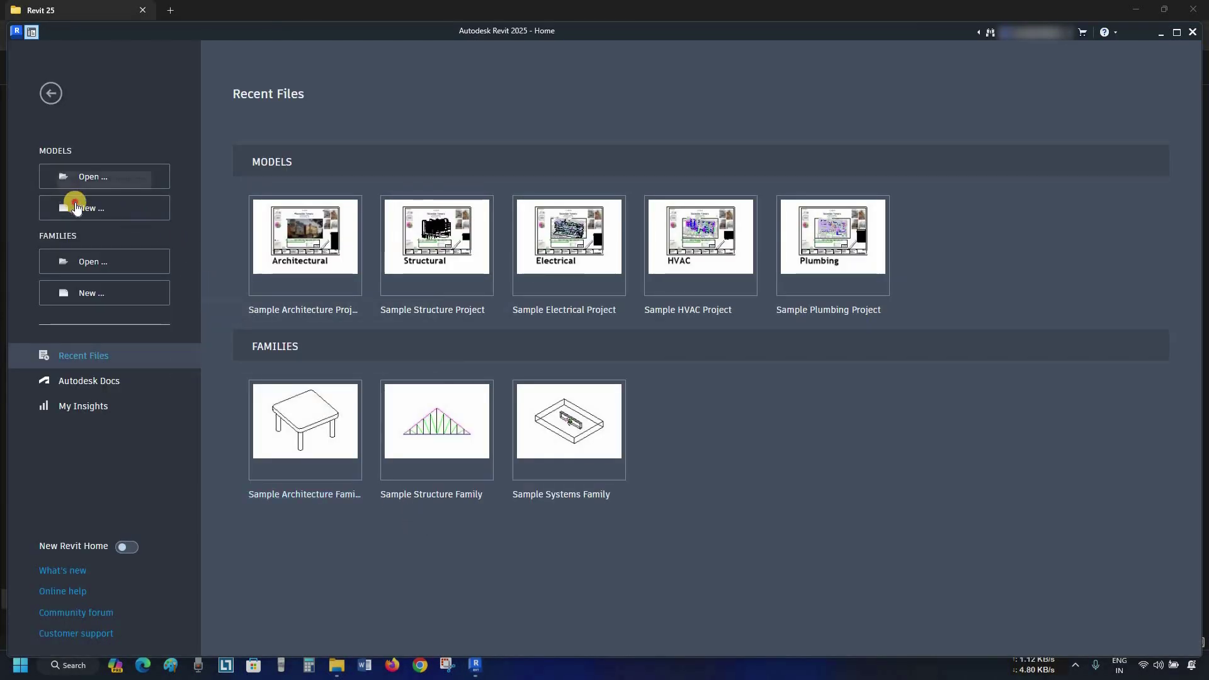
Create a new project from the Structural Template and start placing a component.
left_click(76, 199)
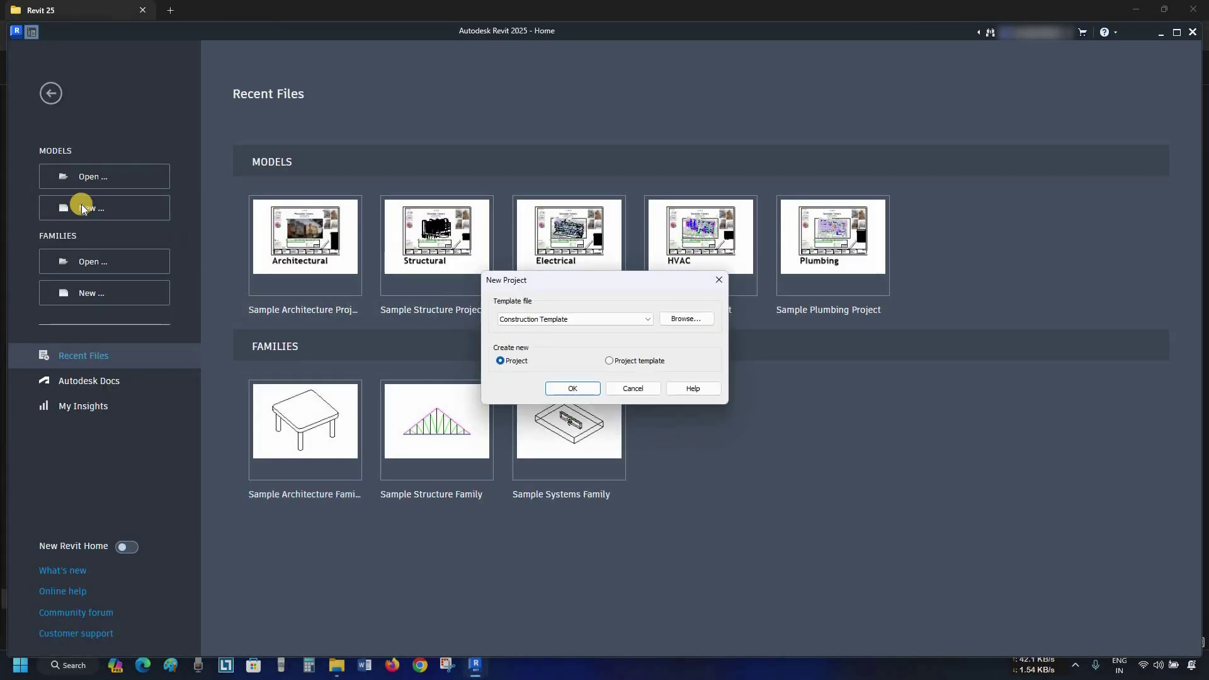
left_click(588, 318)
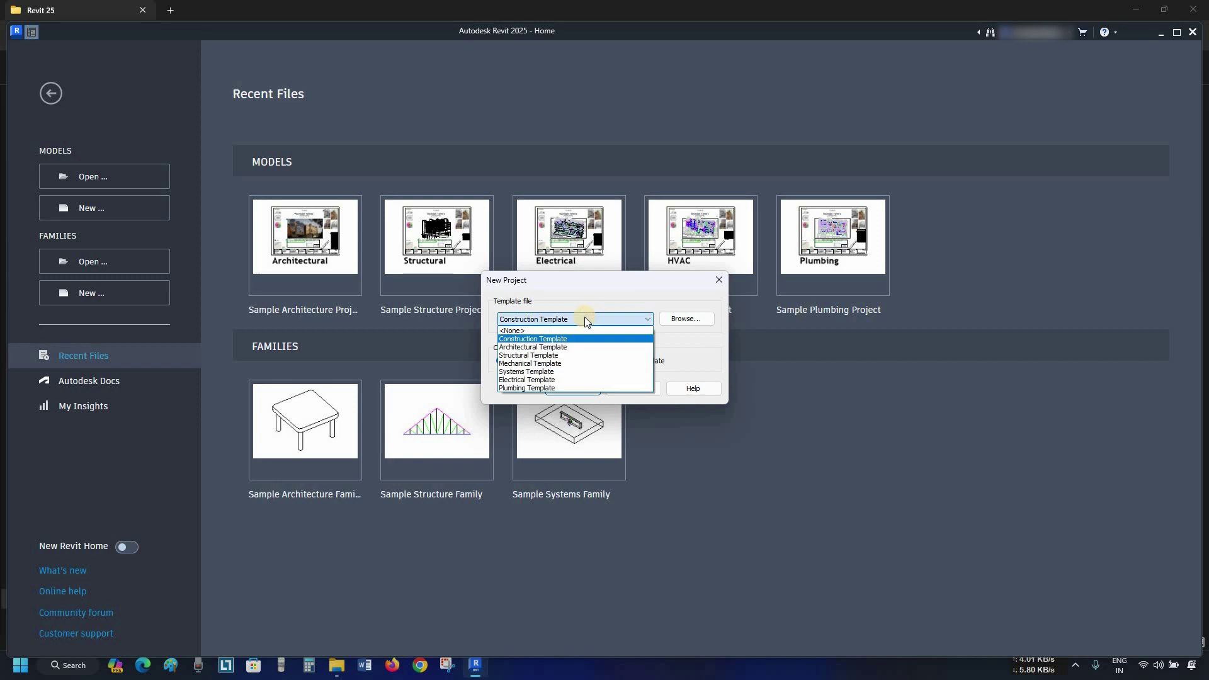
left_click(565, 356)
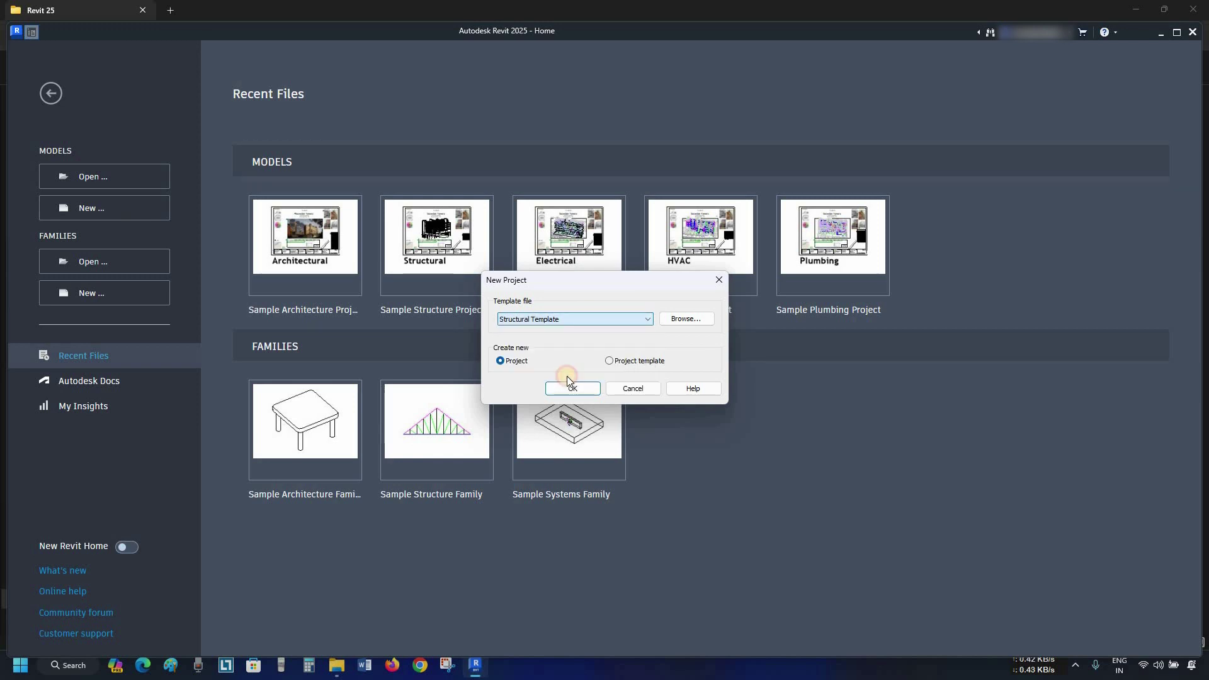
left_click(571, 388)
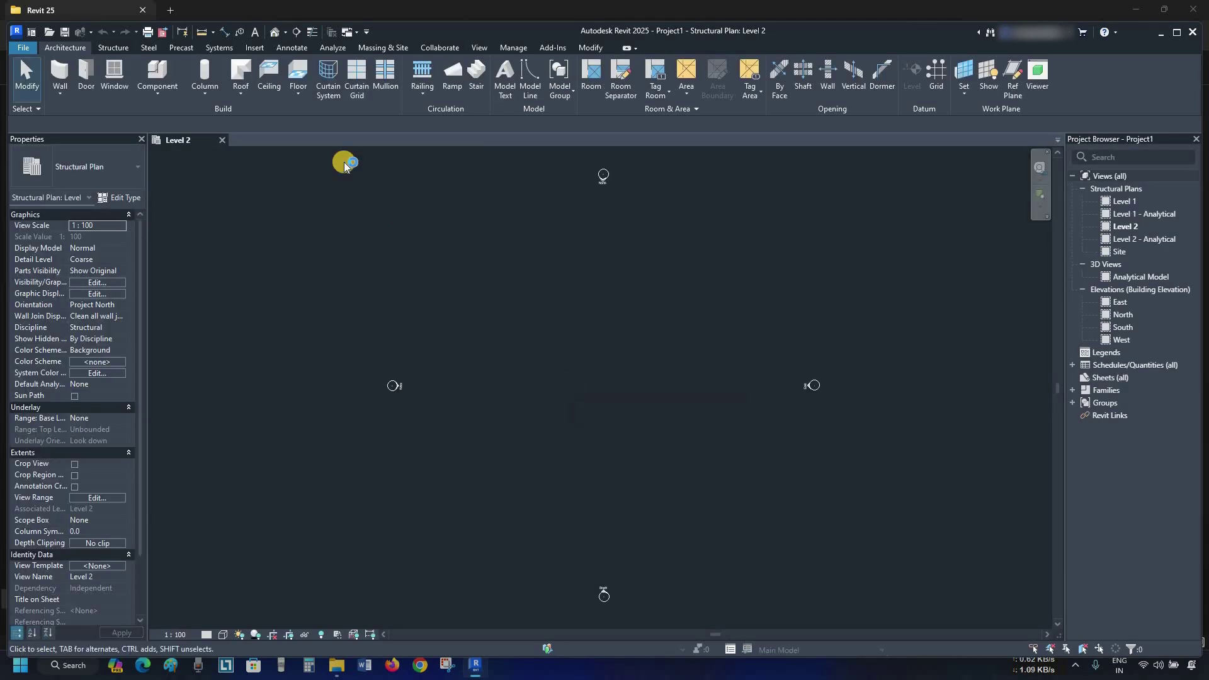
left_click(159, 69)
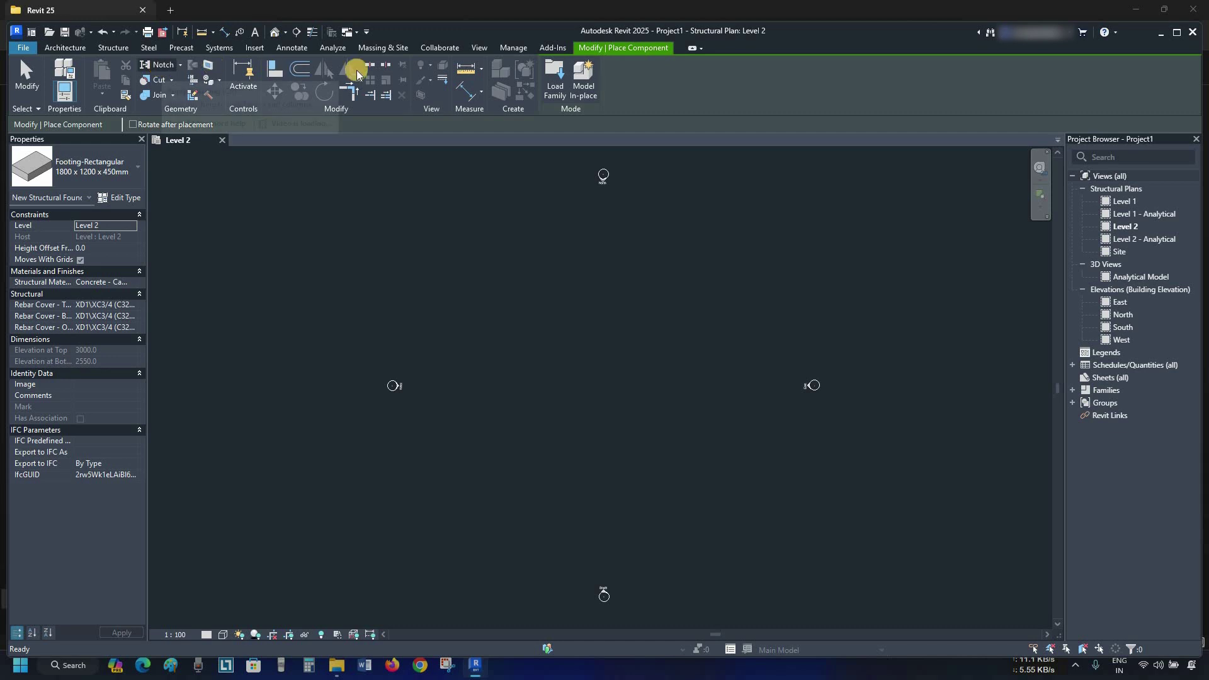
Open Load Family and browse to C:\ProgramData\Autodesk\RVT 2025.
left_click(556, 79)
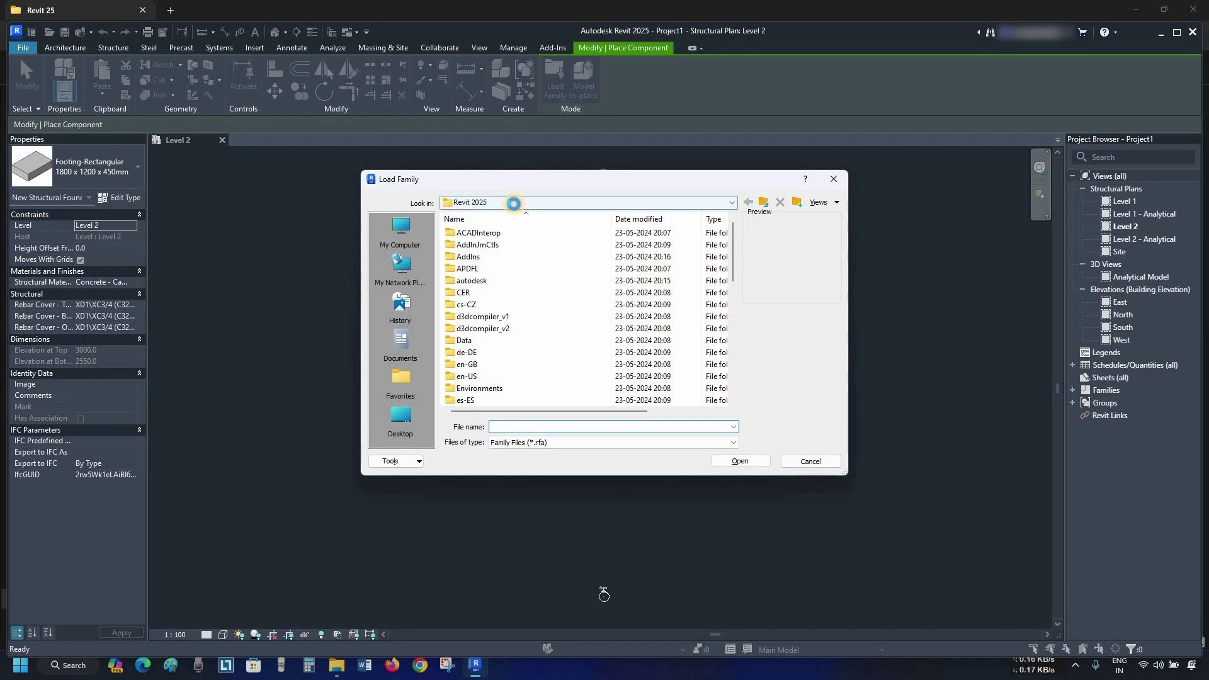
left_click(514, 203)
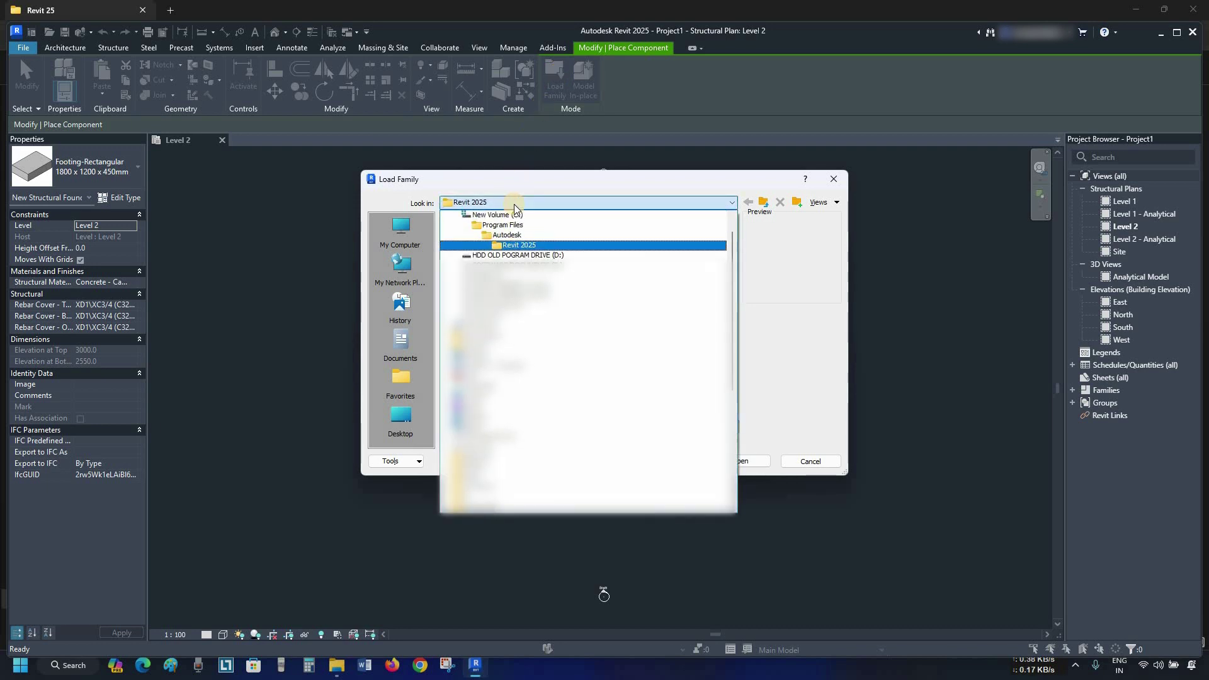
left_click(520, 218)
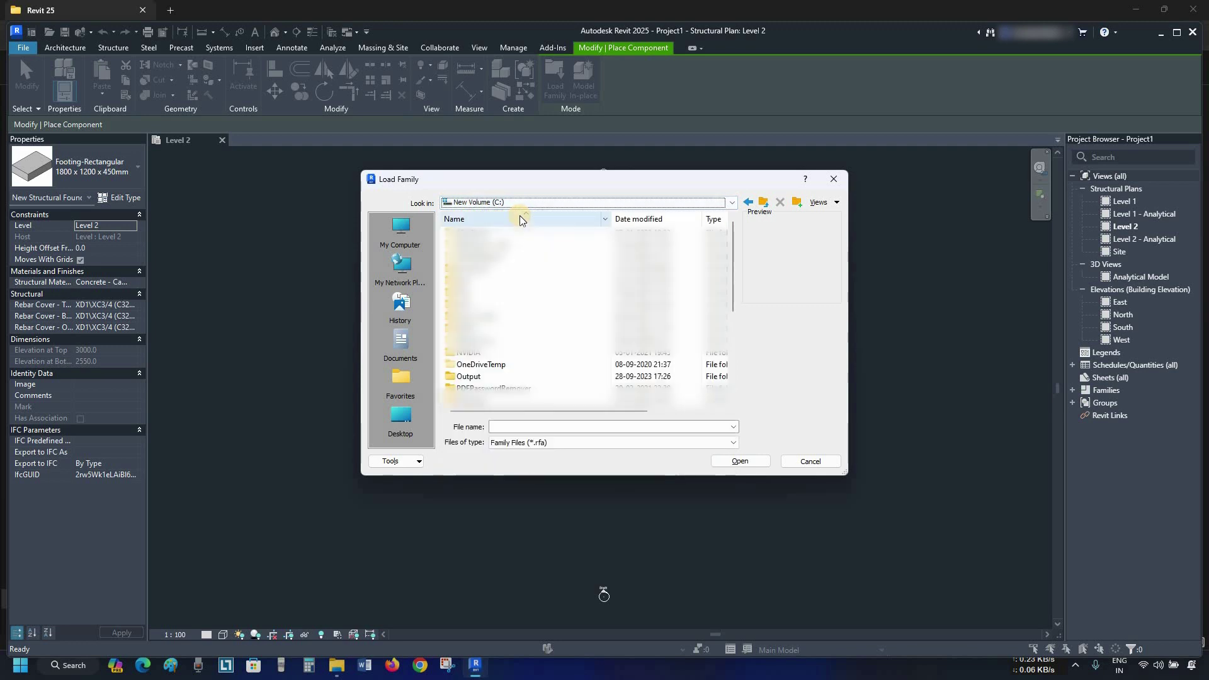
left_click(490, 377)
double_click(491, 376)
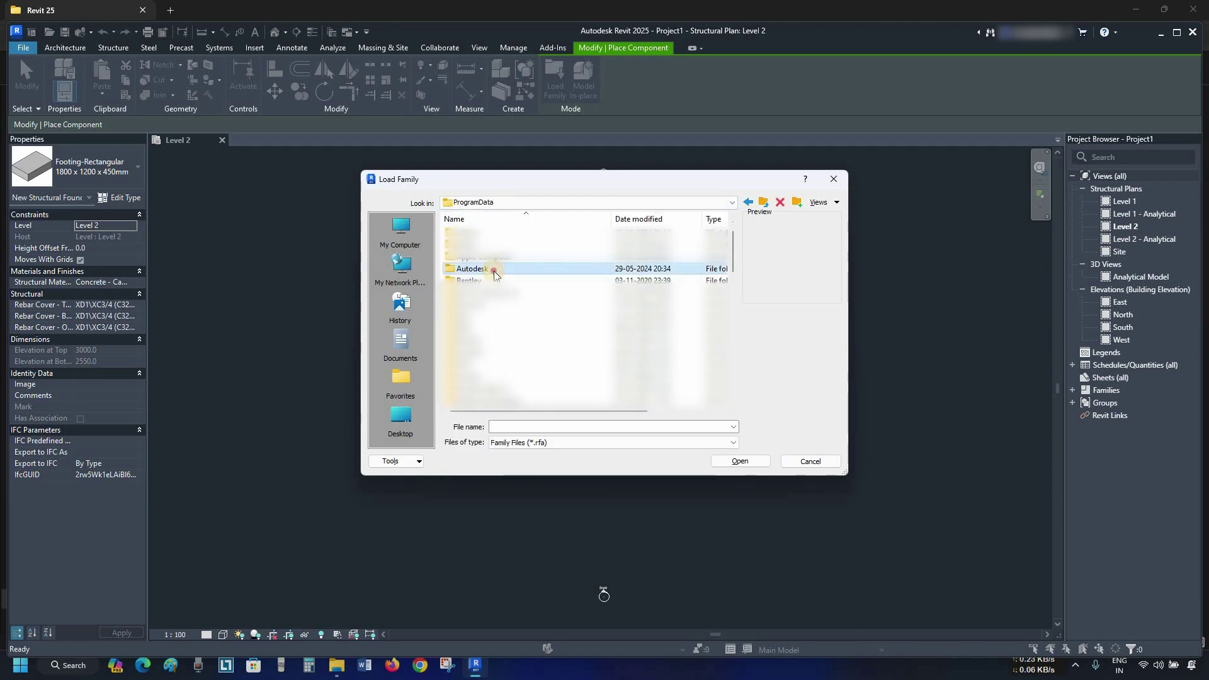
double_click(495, 275)
scroll(586, 312, "down", 10)
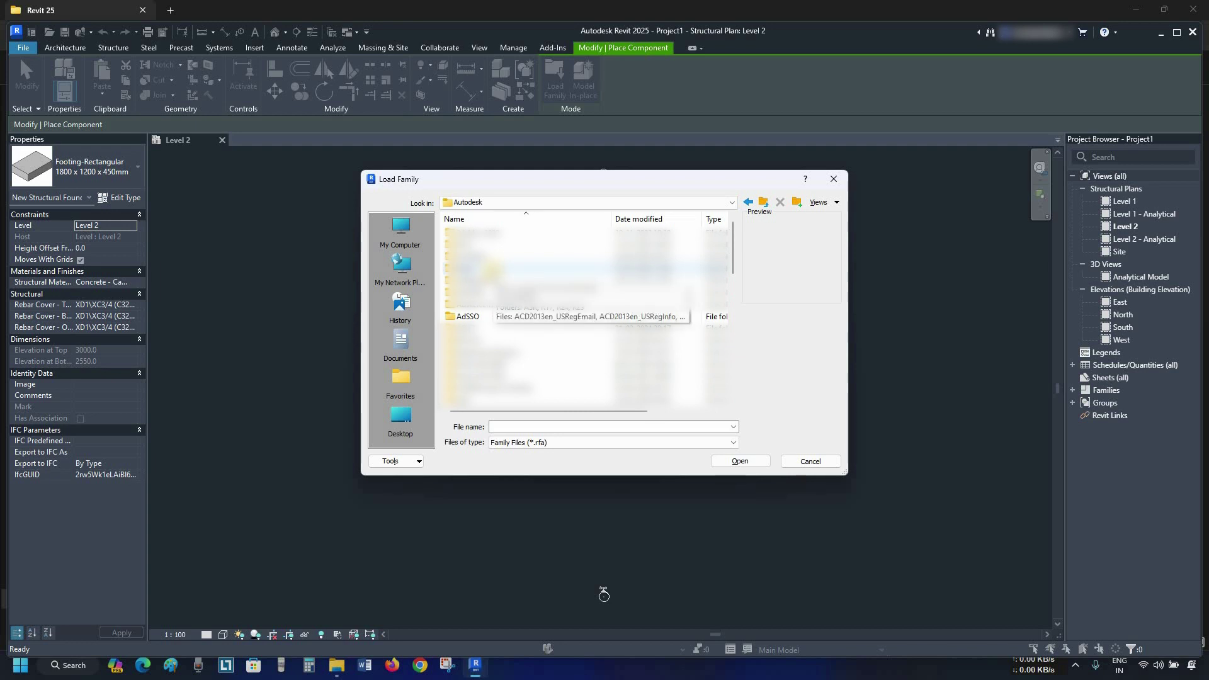
scroll(586, 317, "down", 1)
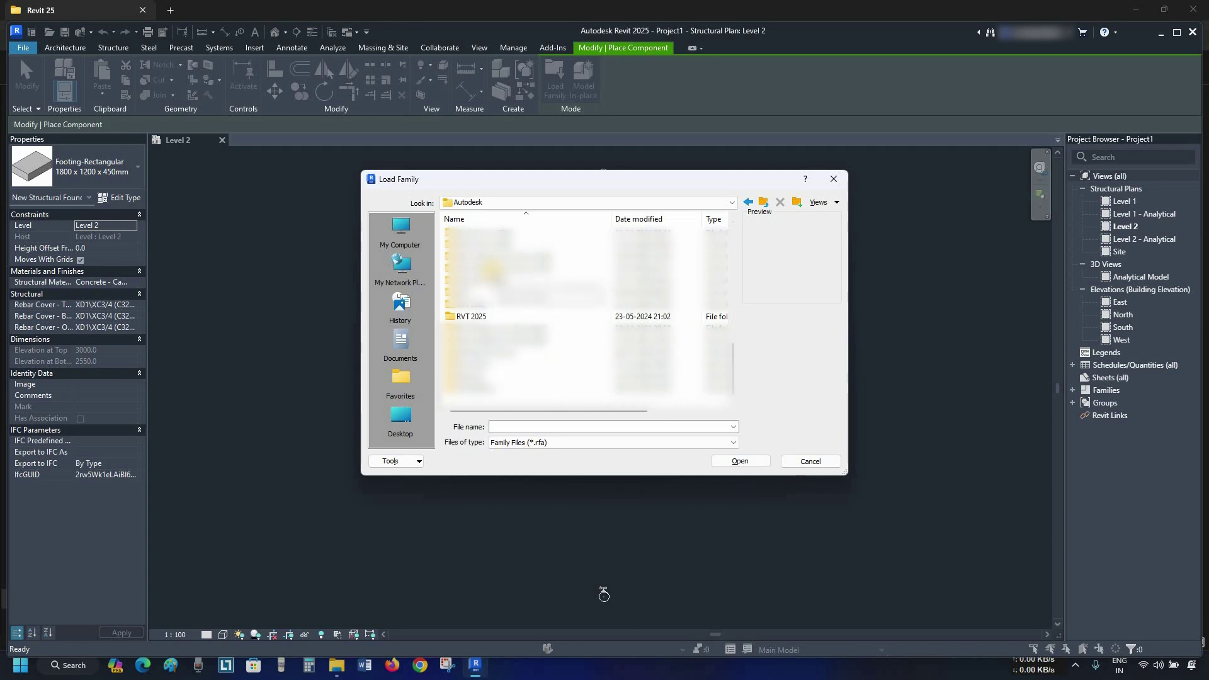
double_click(492, 317)
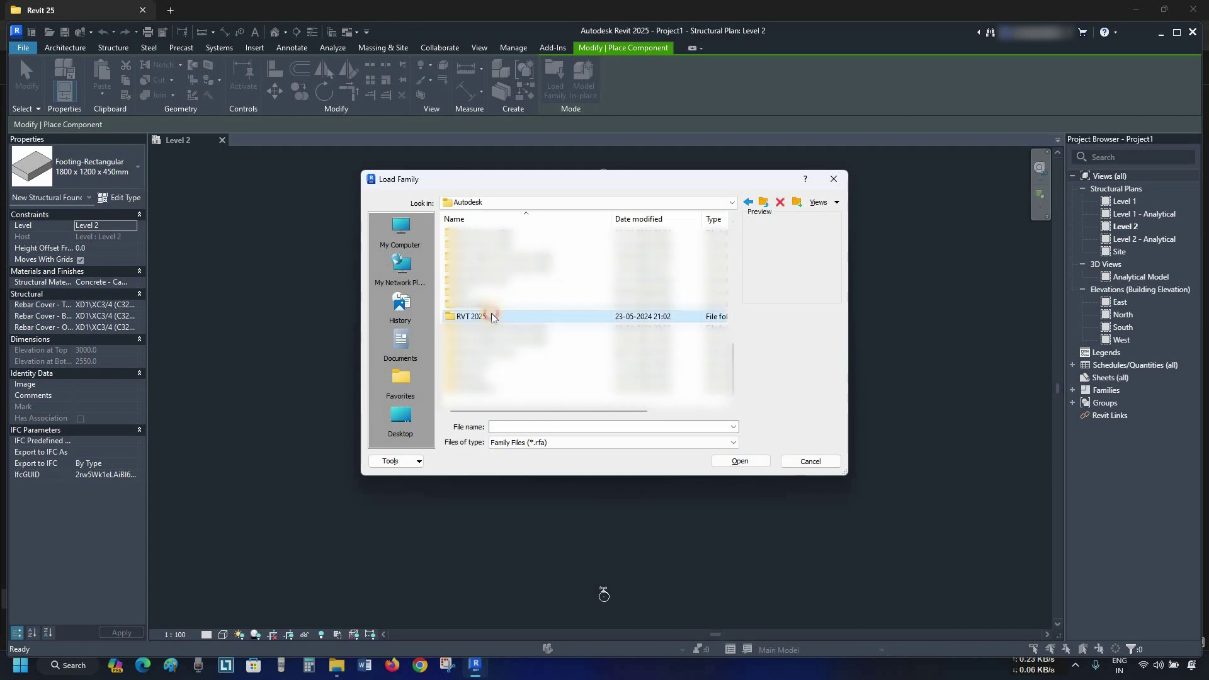
Open Libraries\English\South Asia\Doors and preview door families like Double Shutter Double Panel.
left_click(497, 281)
double_click(497, 281)
double_click(503, 259)
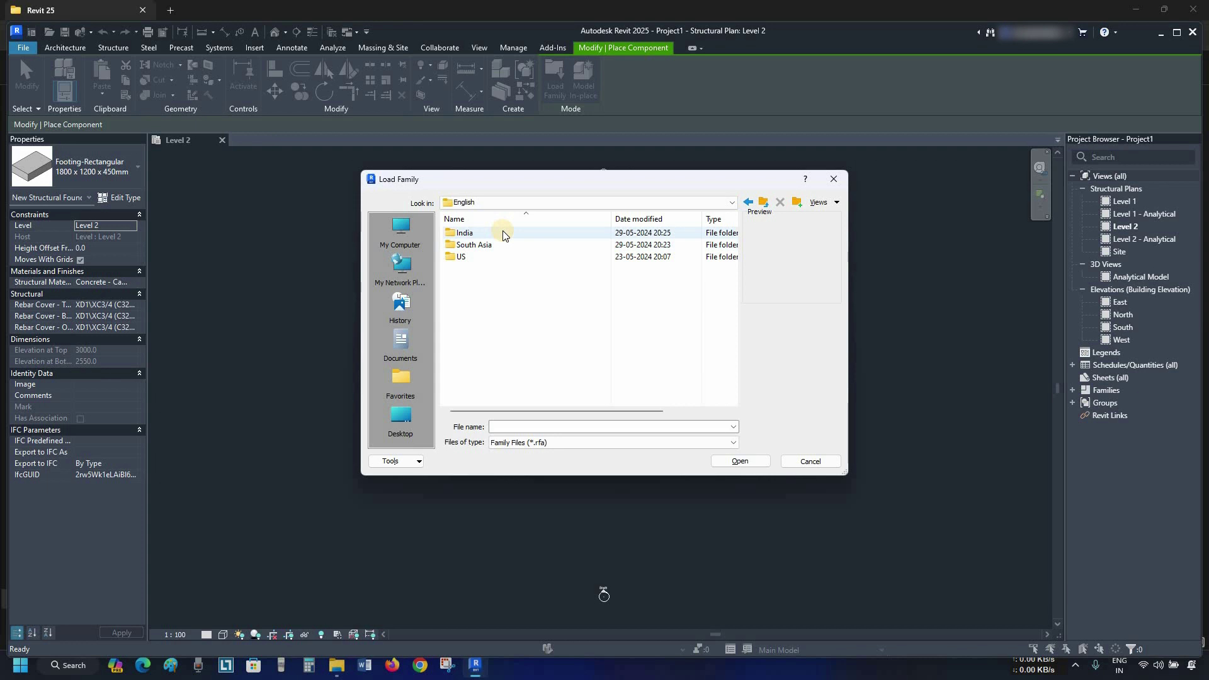
double_click(490, 246)
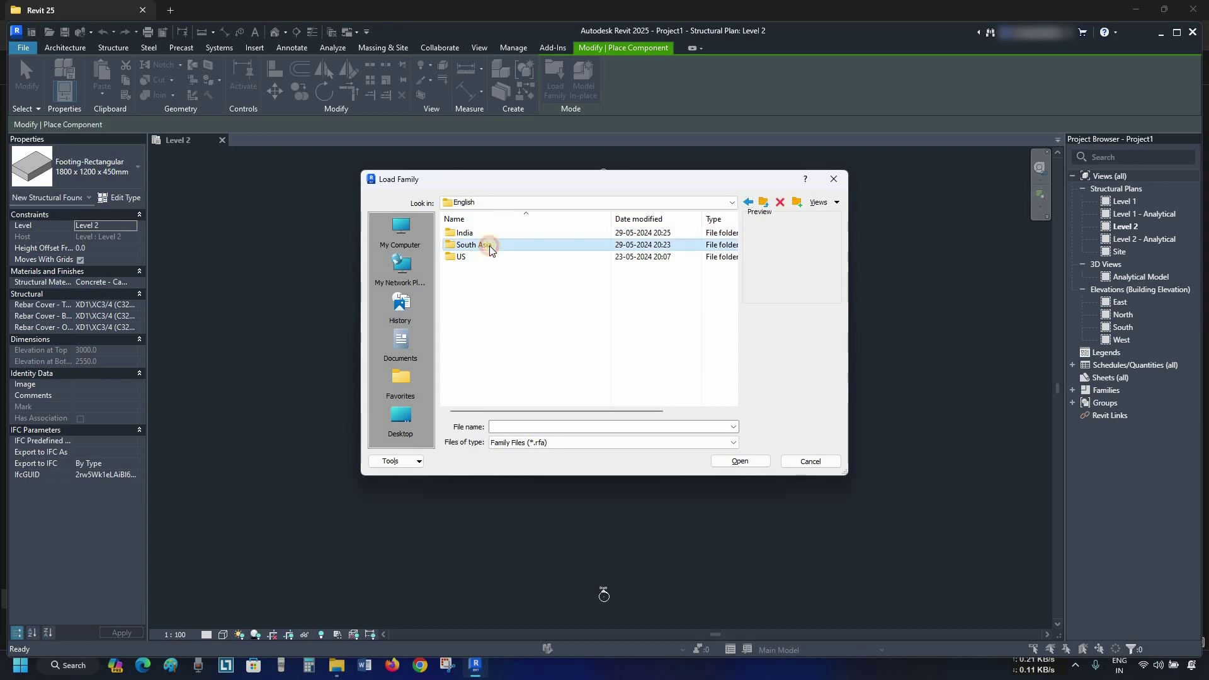
double_click(490, 317)
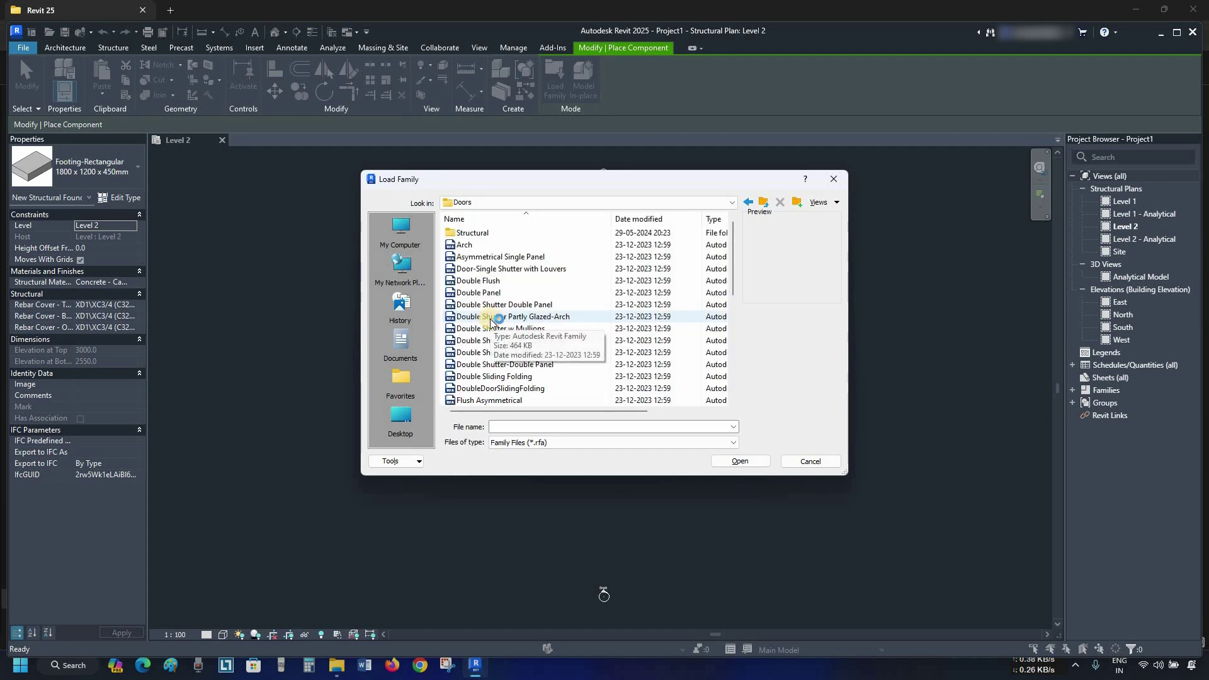
left_click(504, 304)
left_click(512, 328)
left_click(510, 352)
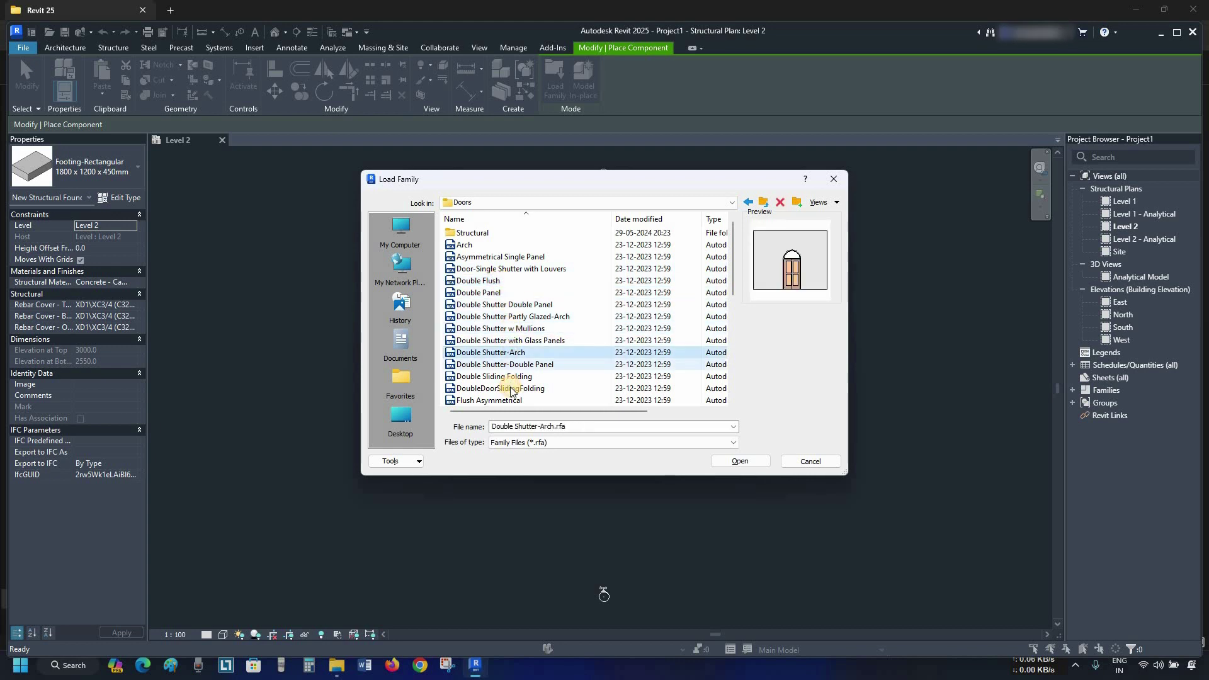
left_click(511, 387)
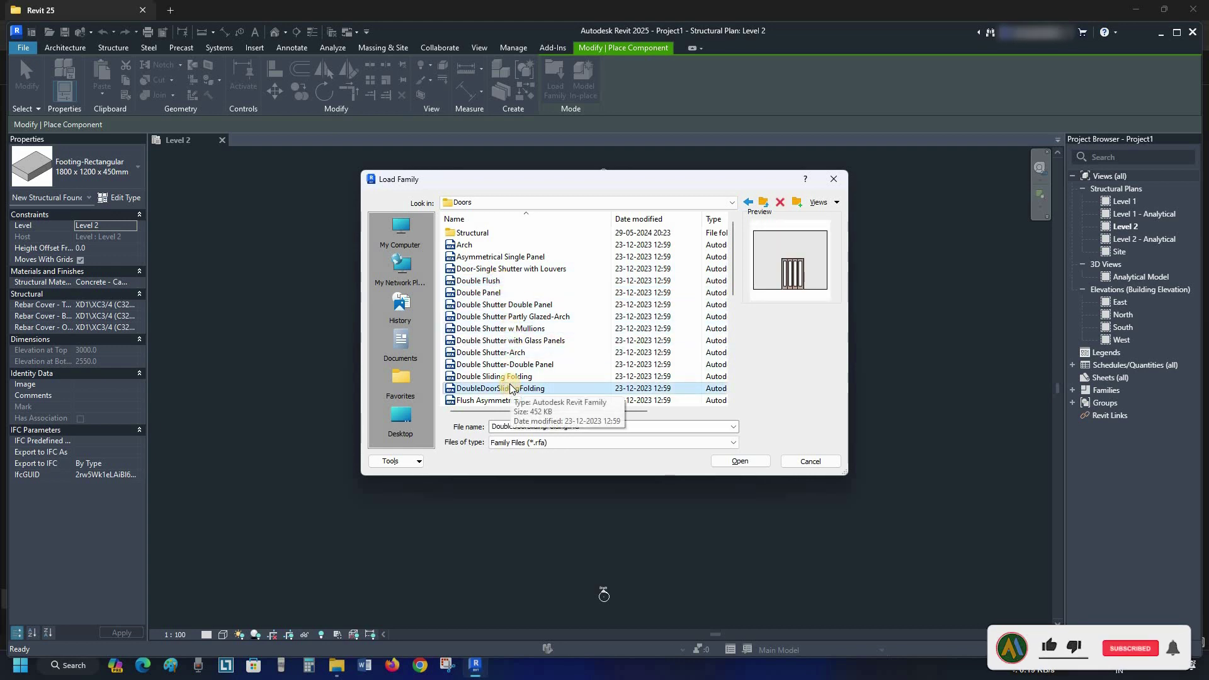